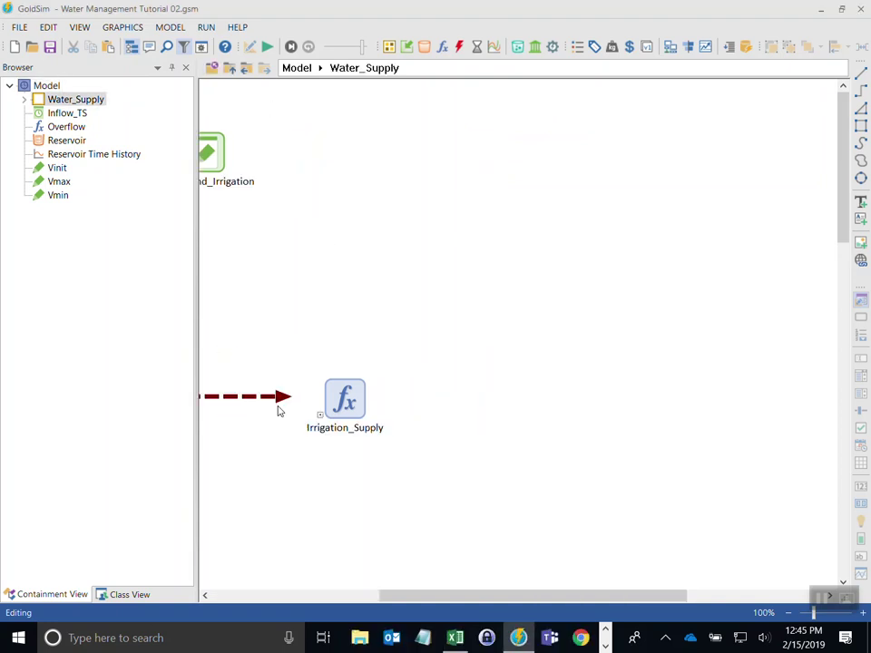
- Leave the Water_Supply container and open the model file Water Management Tutorial 01.gsm
{"action": "left_click", "coordinate": [364, 602]}
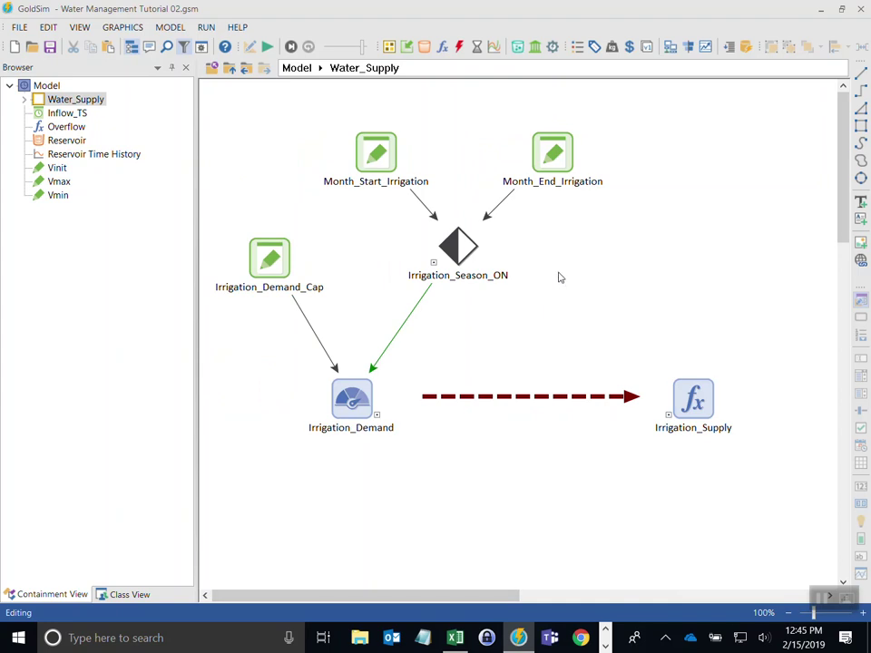
{"action": "left_click", "coordinate": [230, 71]}
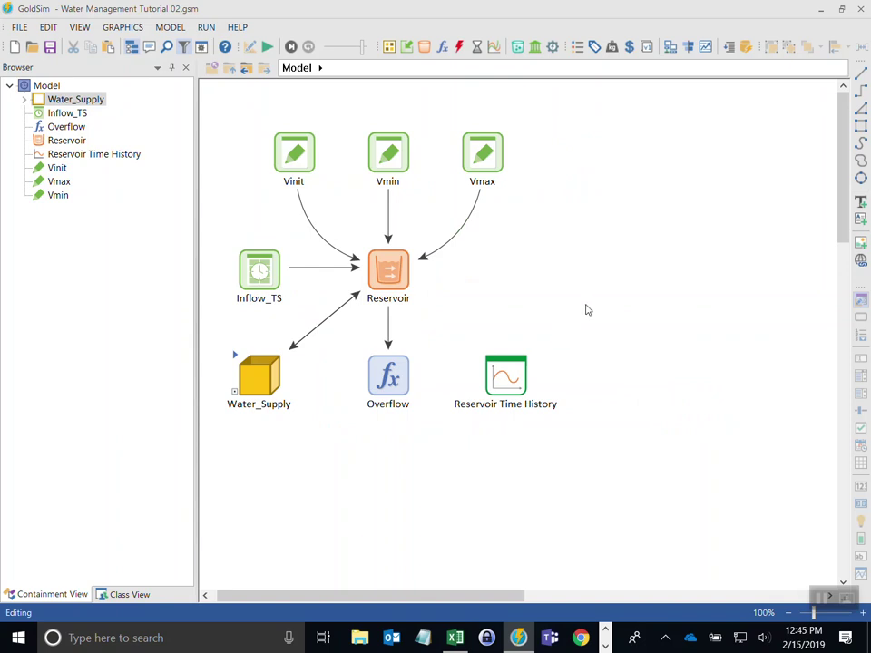
{"action": "left_click", "coordinate": [31, 47]}
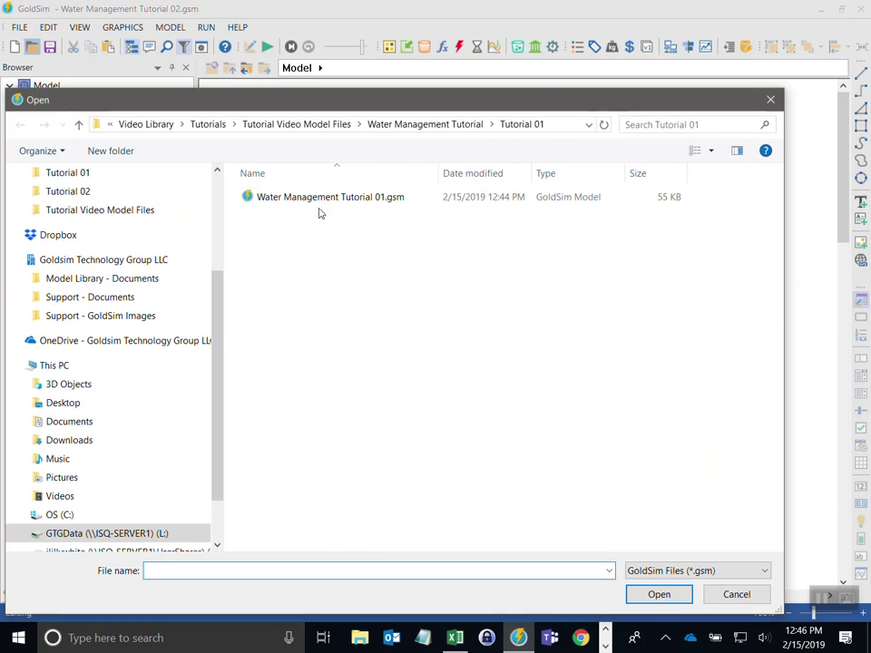
{"action": "double_click", "coordinate": [301, 199]}
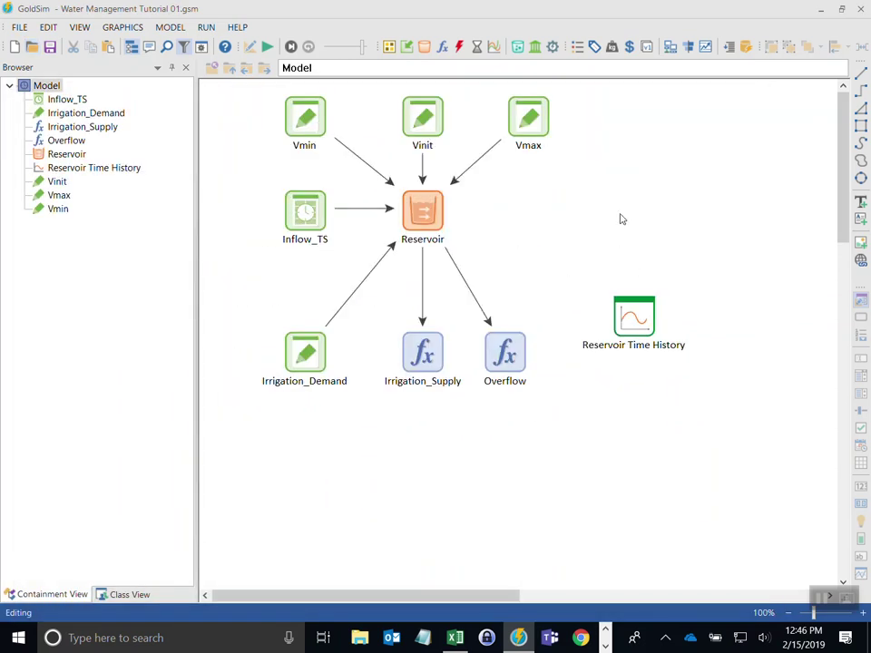
- Run the model and examine the Reservoir Time History chart in a widened window
{"action": "left_click", "coordinate": [267, 46]}
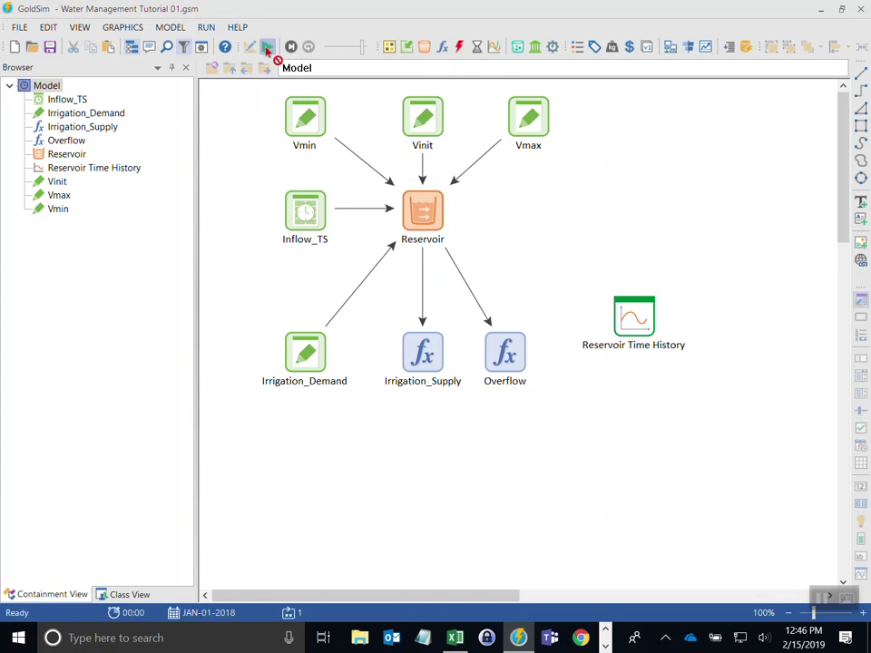
{"action": "left_click", "coordinate": [436, 339]}
{"action": "double_click", "coordinate": [632, 320]}
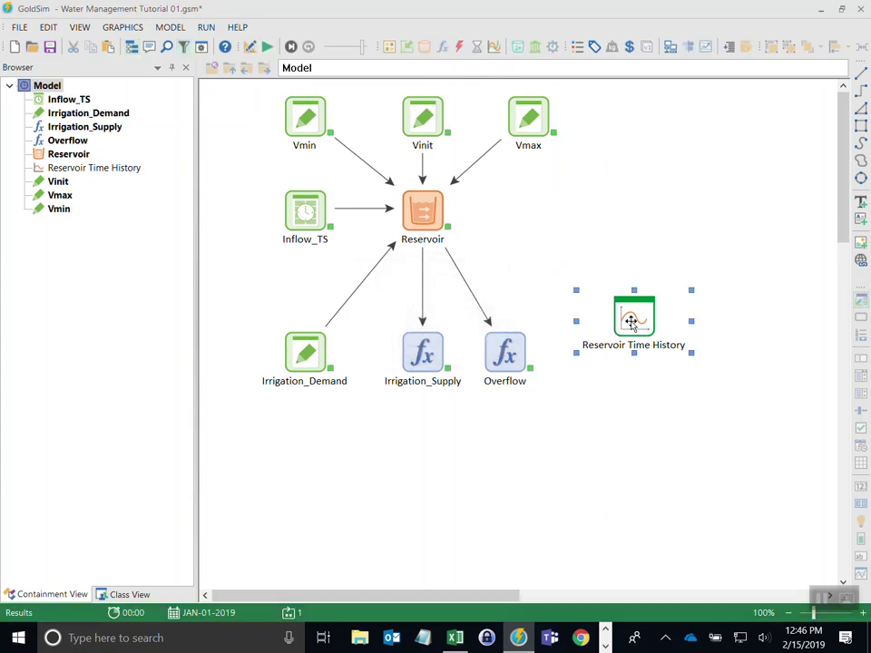
{"action": "left_click_drag", "start_coordinate": [756, 470], "coordinate": [286, 150]}
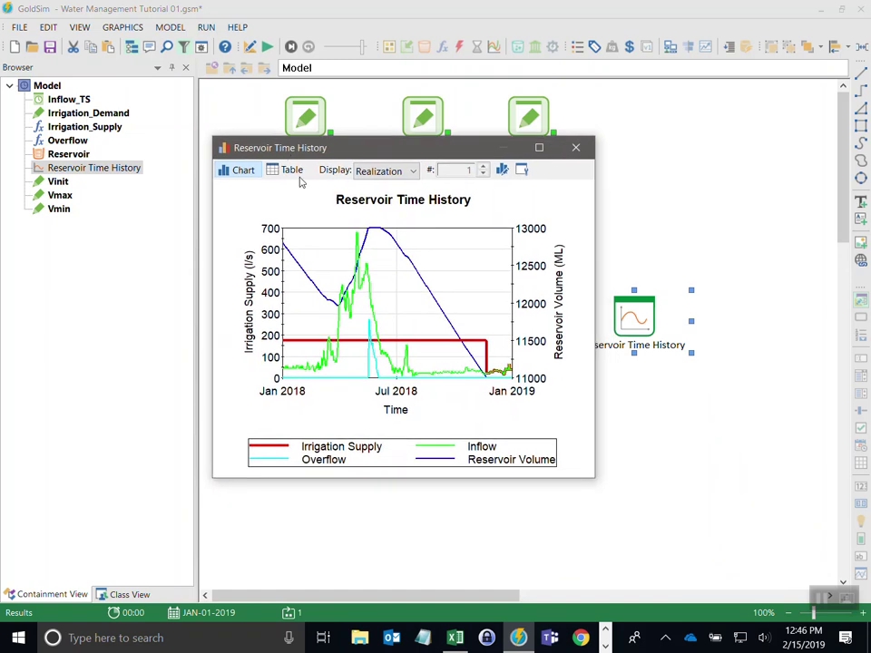
{"action": "left_click_drag", "start_coordinate": [596, 319], "coordinate": [741, 319]}
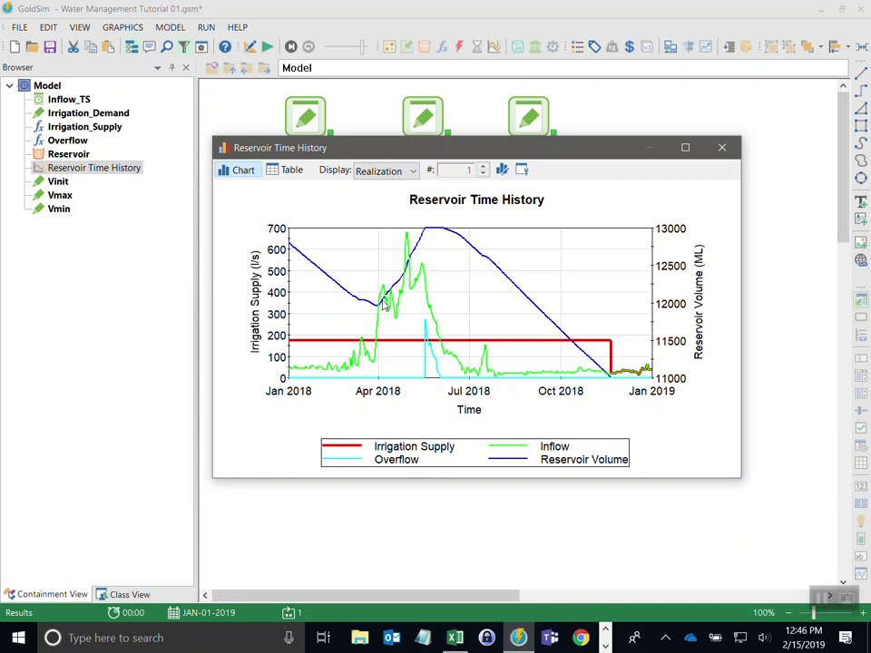
{"action": "mouse_move", "coordinate": [426, 234]}
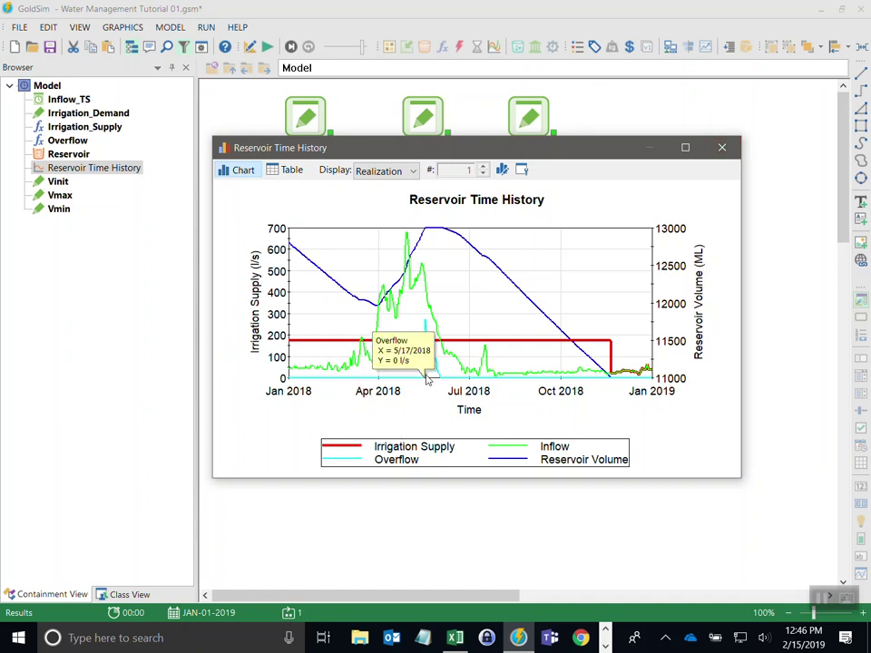
{"action": "left_click", "coordinate": [721, 148]}
{"action": "left_click", "coordinate": [561, 322]}
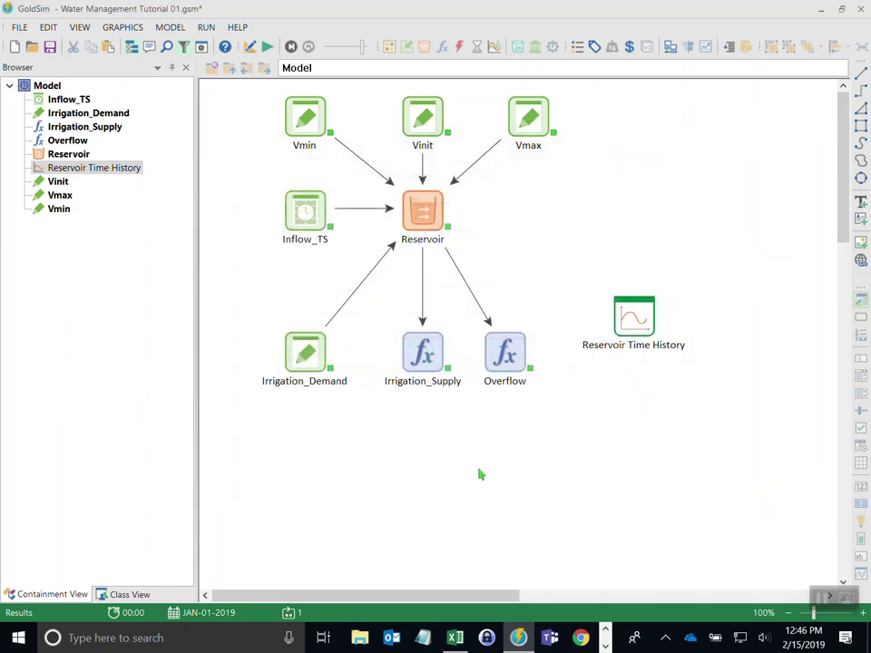
- Switch to Reservoir Data.xlsx in Excel and examine the monthly irrigation demand on the Climate Data sheet, especially June to September
{"action": "left_click", "coordinate": [454, 638]}
{"action": "left_click", "coordinate": [408, 302]}
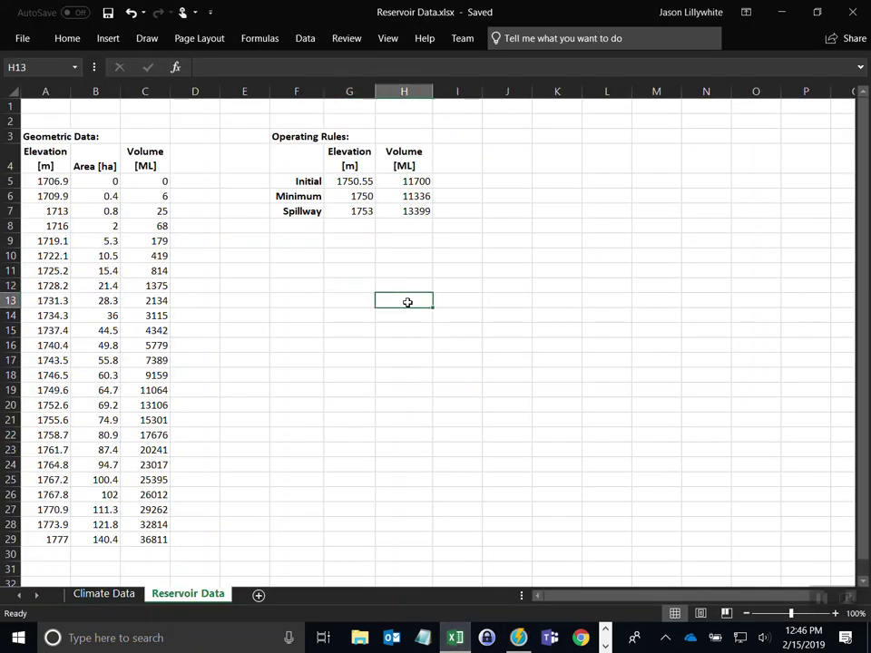
{"action": "left_click", "coordinate": [107, 596]}
{"action": "left_click", "coordinate": [292, 438]}
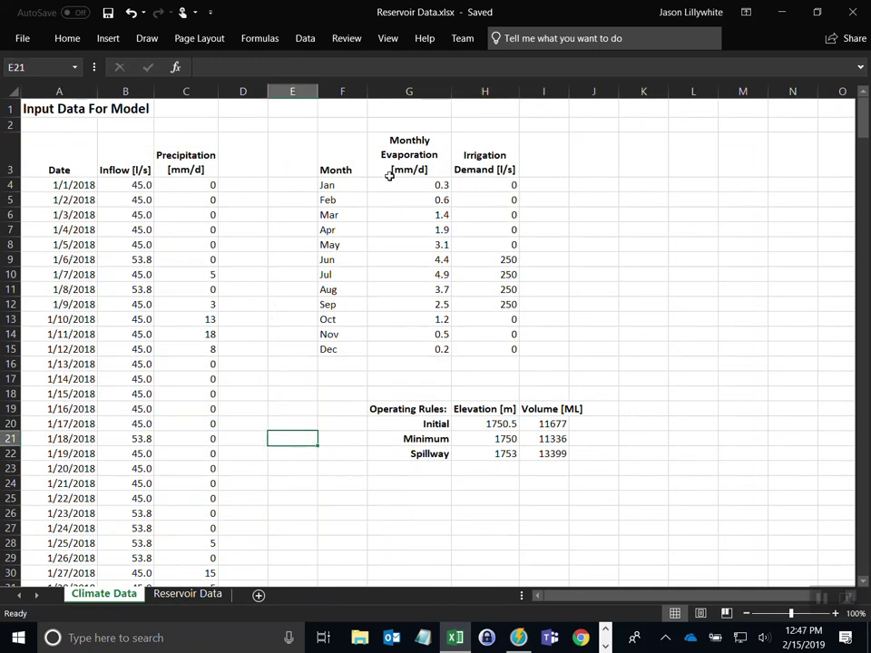
{"action": "left_click", "coordinate": [484, 160]}
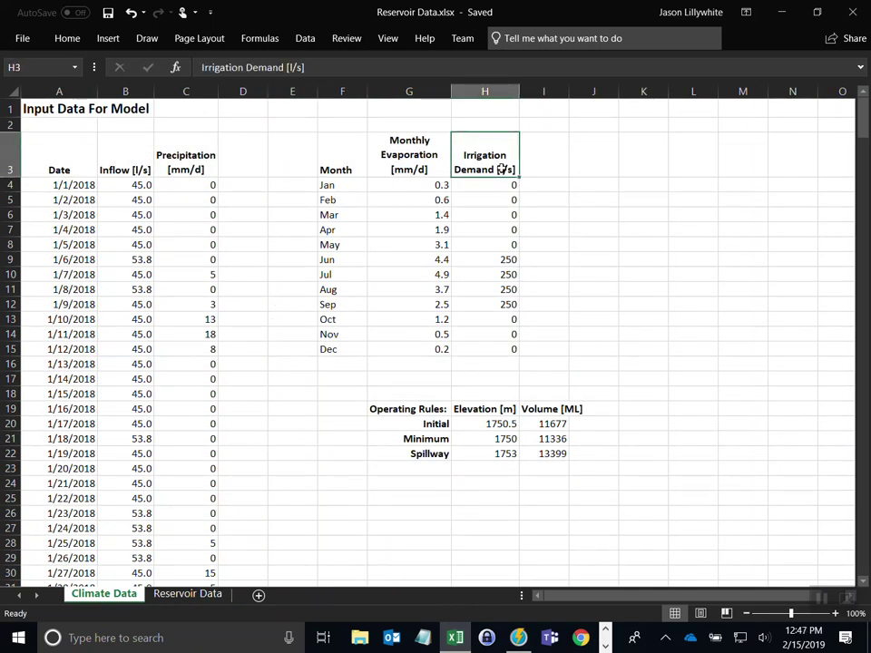
{"action": "left_click_drag", "start_coordinate": [330, 186], "coordinate": [320, 353]}
{"action": "left_click", "coordinate": [483, 262]}
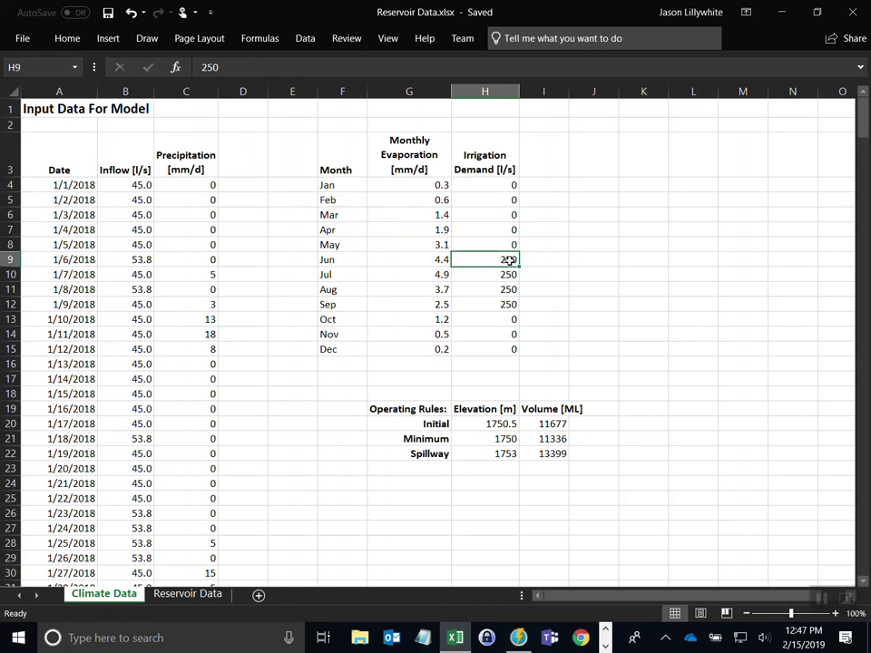
{"action": "left_click", "coordinate": [507, 304]}
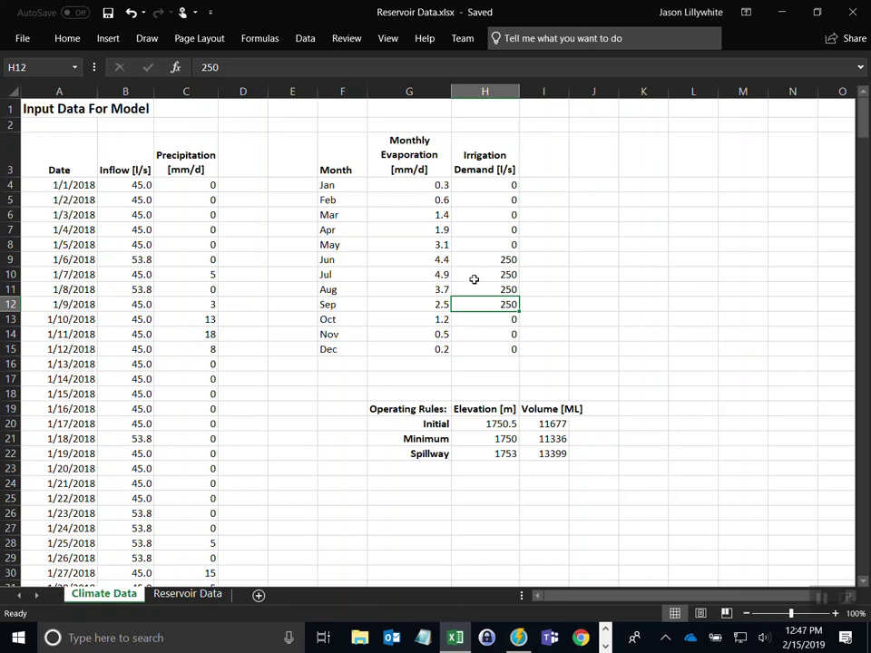
{"action": "left_click_drag", "start_coordinate": [477, 264], "coordinate": [472, 310]}
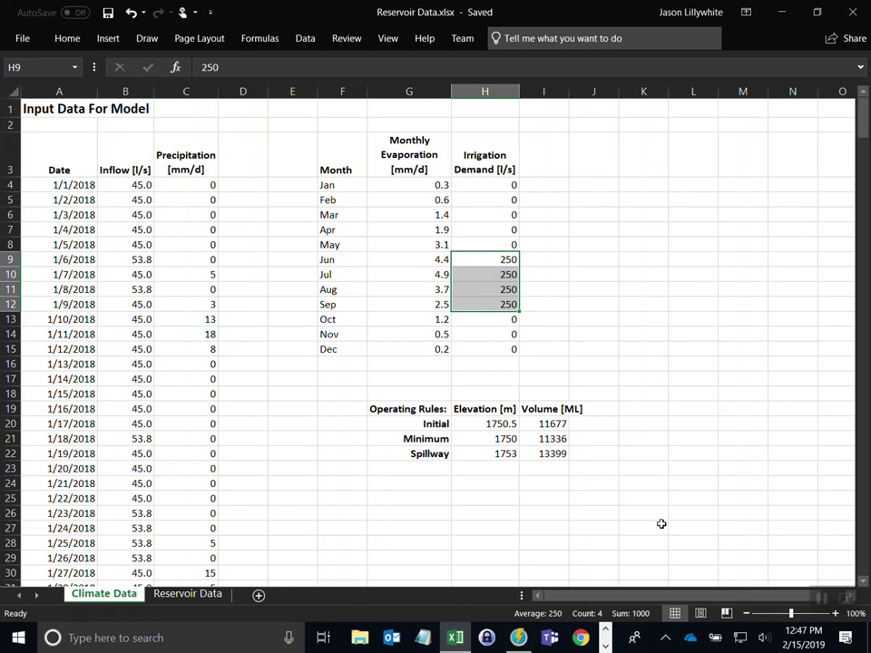
- Switch back to GoldSim, return the model to edit mode and move the Irrigation_Demand element up, just below Inflow_TS
{"action": "left_click", "coordinate": [518, 638]}
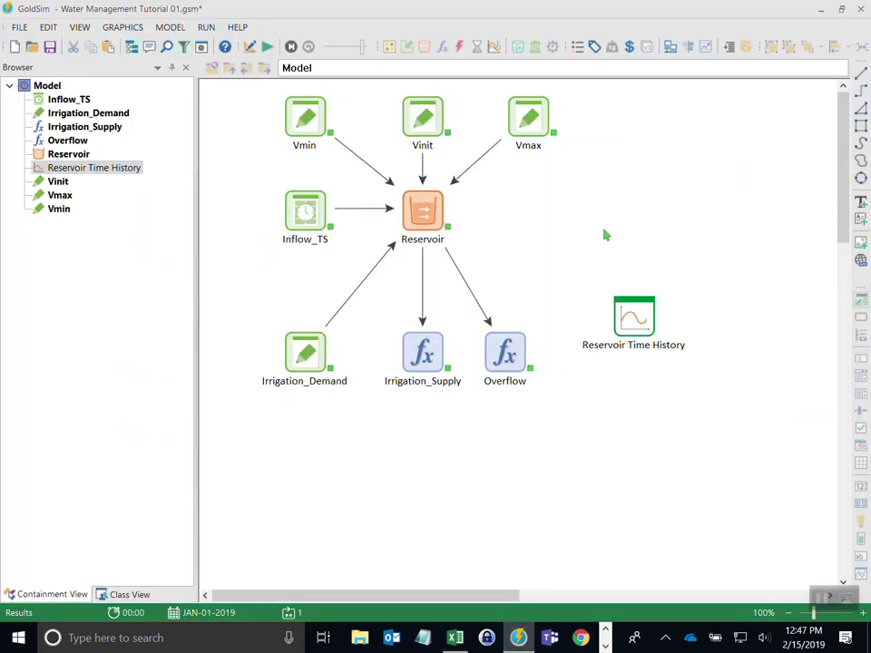
{"action": "left_click", "coordinate": [249, 47]}
{"action": "left_click", "coordinate": [410, 367]}
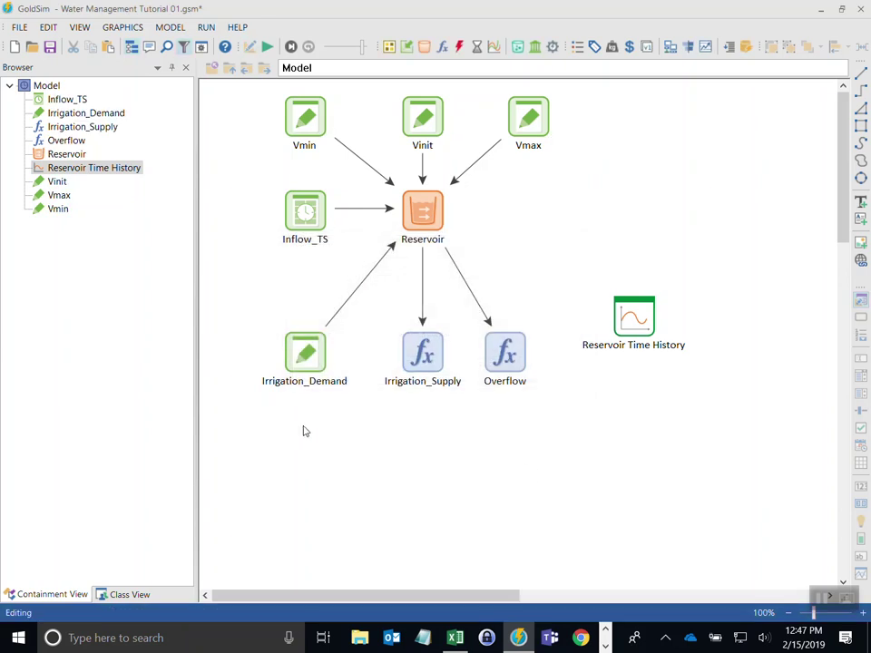
{"action": "left_click", "coordinate": [304, 353]}
{"action": "left_click_drag", "start_coordinate": [303, 354], "coordinate": [281, 306]}
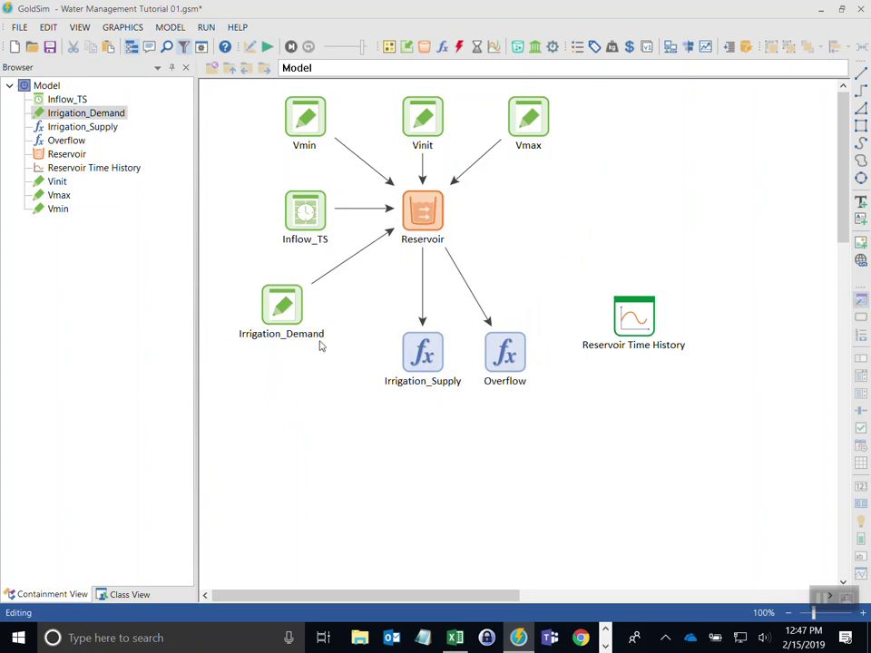
- Add a Container element below Irrigation_Demand and name it Water_Supply
{"action": "left_click", "coordinate": [388, 48]}
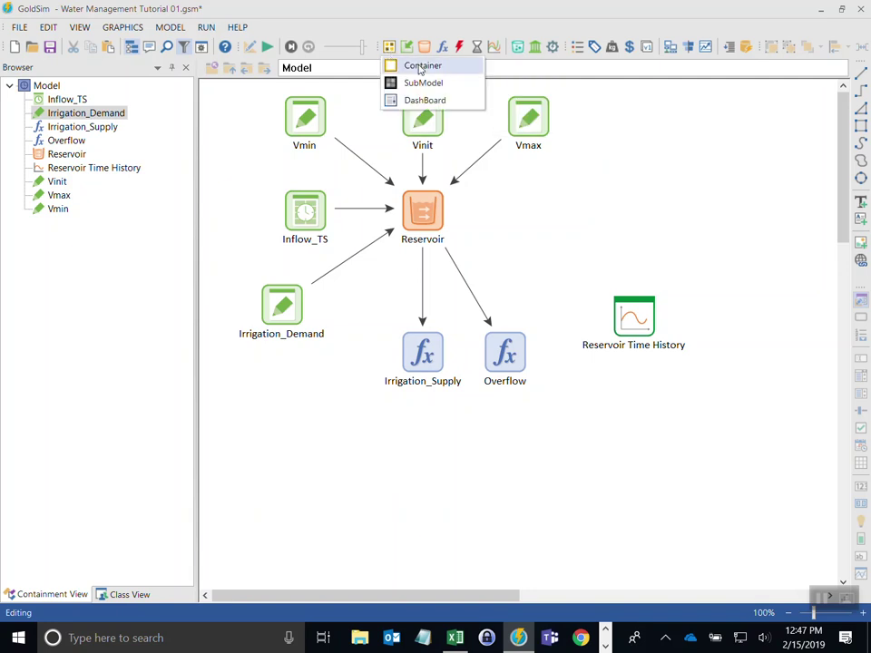
{"action": "left_click", "coordinate": [445, 68]}
{"action": "left_click", "coordinate": [290, 416]}
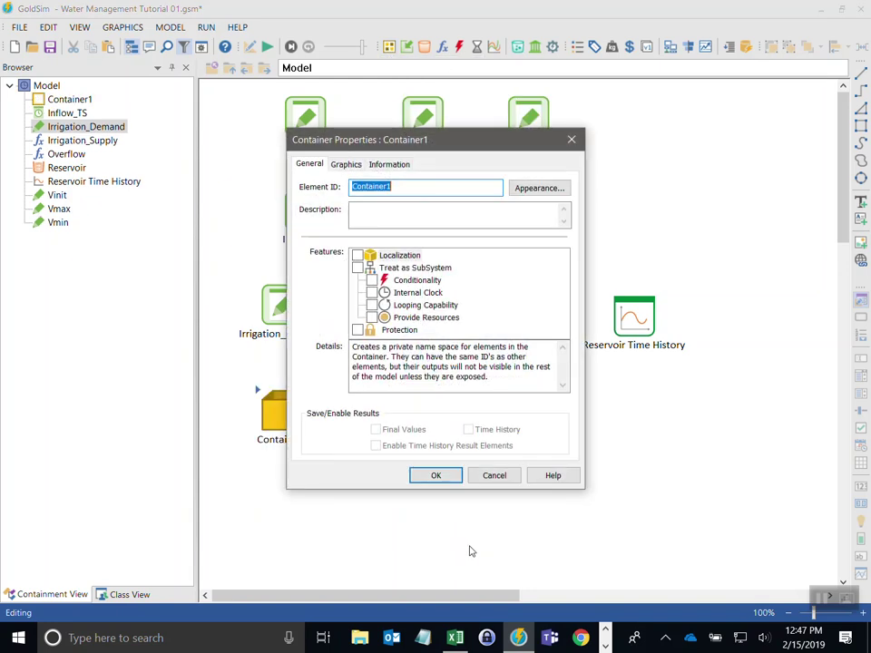
{"action": "left_click_drag", "start_coordinate": [439, 148], "coordinate": [551, 130]}
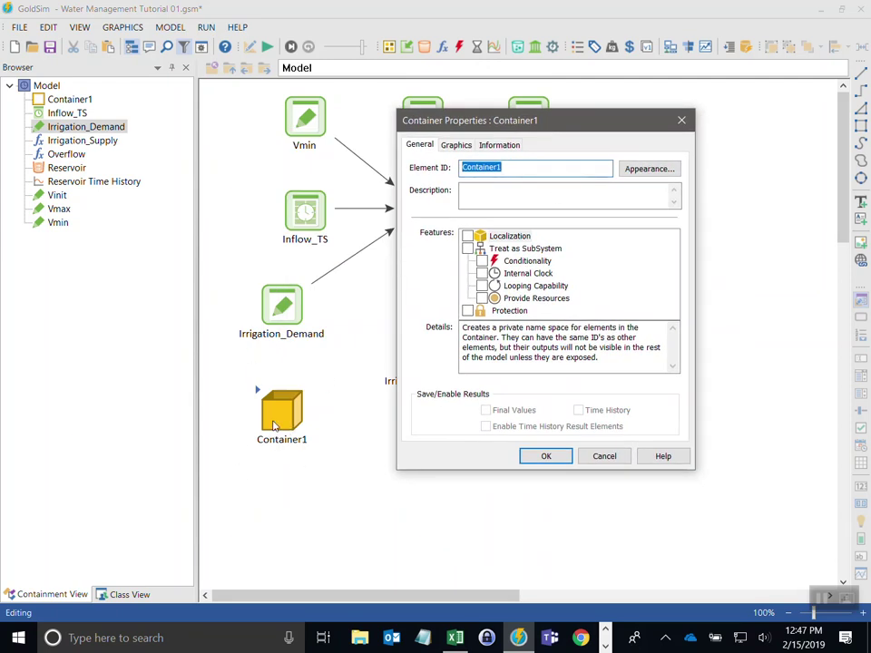
{"action": "type", "text": "Water"}
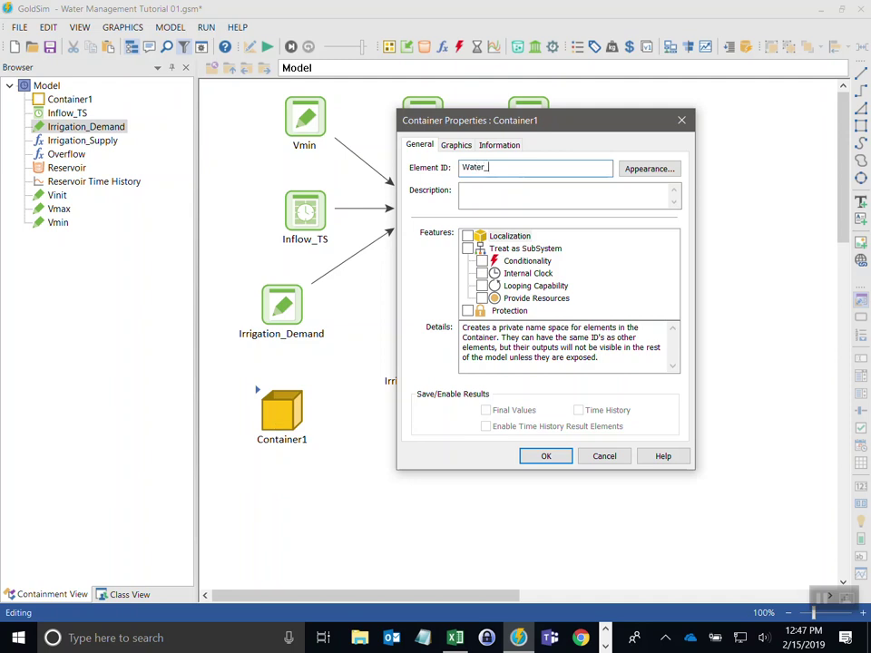
{"action": "type", "text": "_Supply"}
{"action": "key", "text": "Return"}
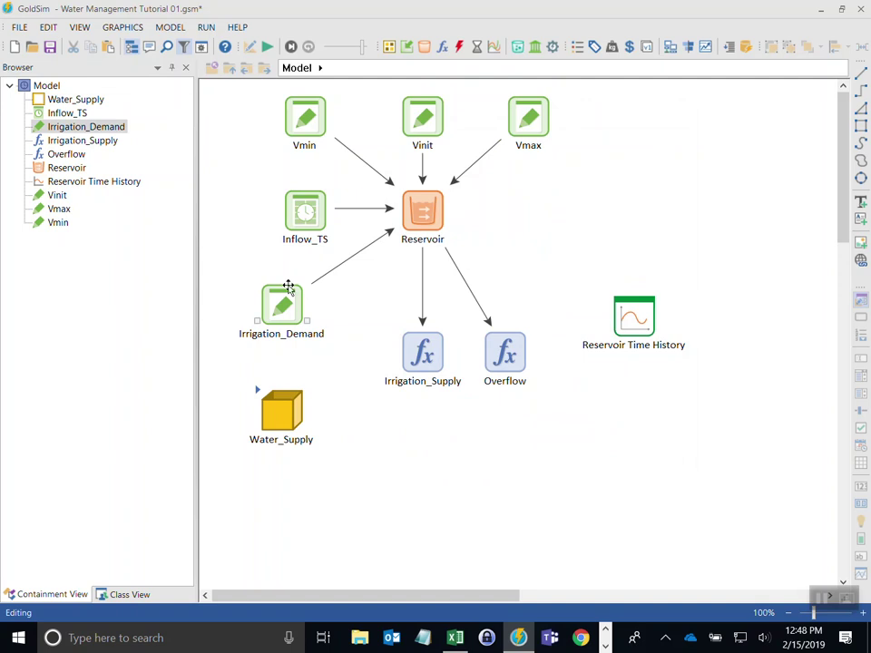
- Move Irrigation_Demand and Irrigation_Supply into the Water_Supply container, and separate its two-way link with Reservoir into two curved arrows
{"action": "left_click_drag", "start_coordinate": [282, 305], "coordinate": [282, 433]}
{"action": "left_click_drag", "start_coordinate": [424, 359], "coordinate": [308, 338]}
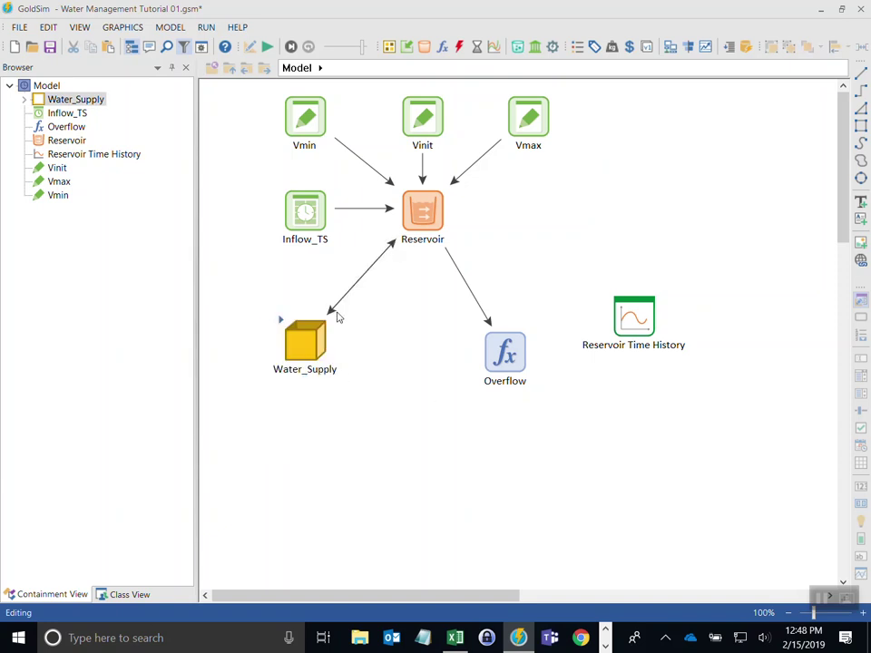
{"action": "left_click", "coordinate": [361, 277]}
{"action": "left_click_drag", "start_coordinate": [363, 274], "coordinate": [344, 259]}
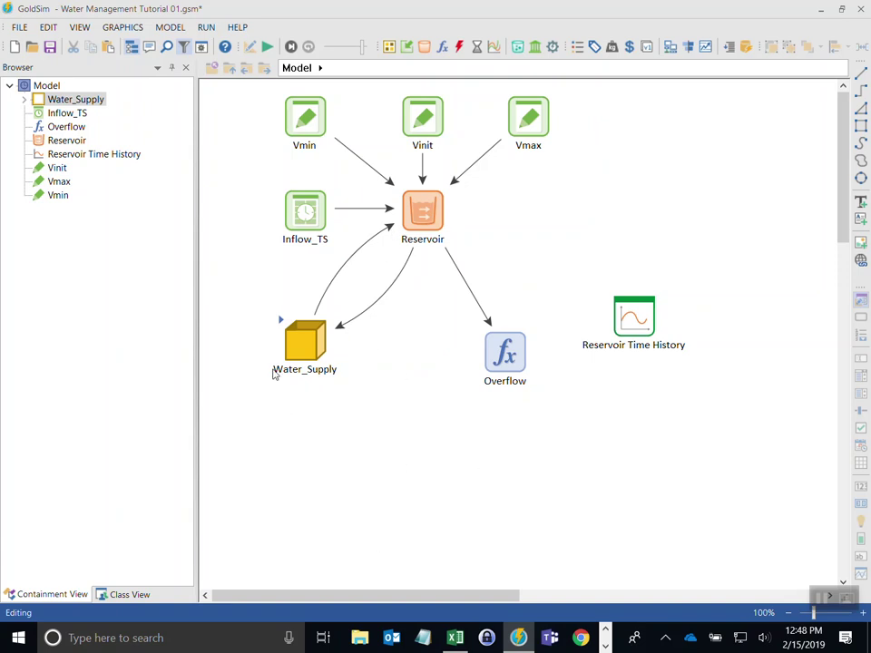
- Inside the Water_Supply container, reposition Irrigation_Demand at the diagram's upper left and Irrigation_Supply far to its lower right
{"action": "mouse_move", "coordinate": [418, 216]}
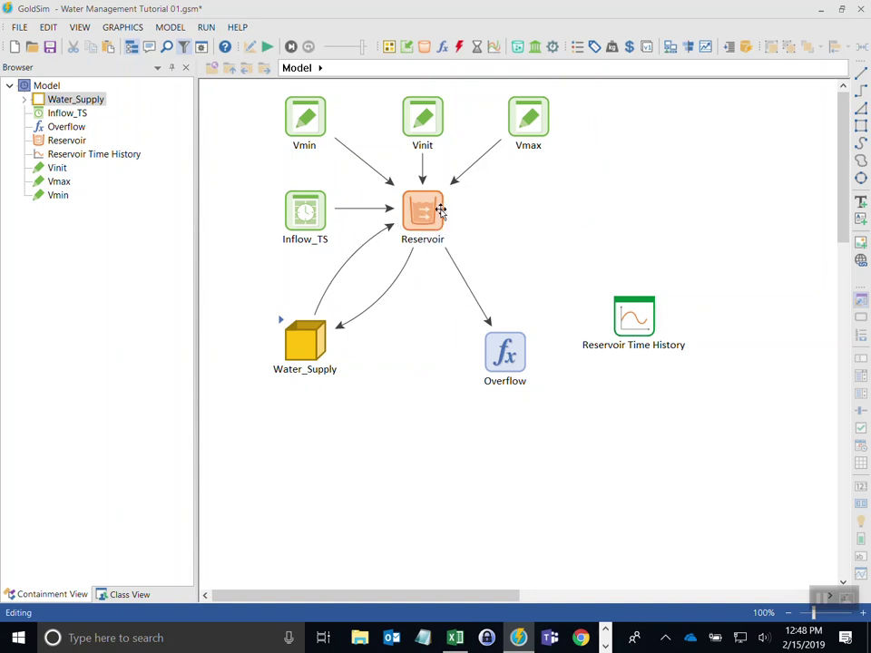
{"action": "double_click", "coordinate": [282, 319]}
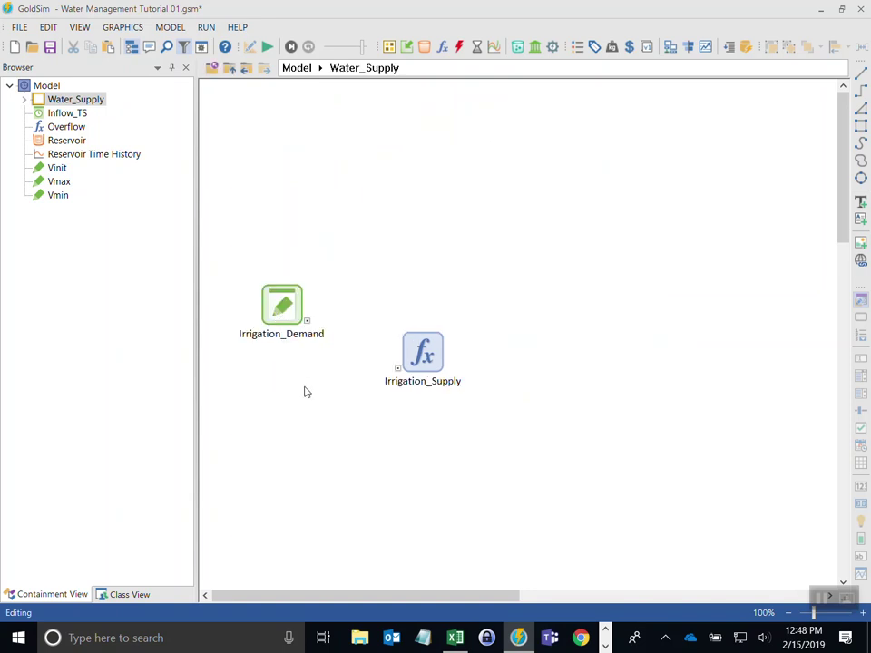
{"action": "left_click", "coordinate": [294, 305]}
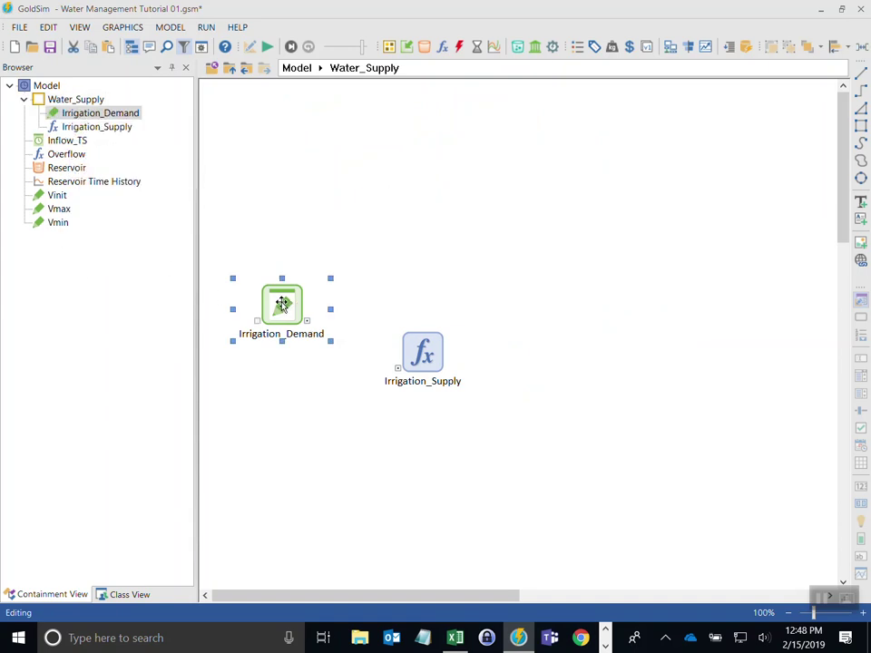
{"action": "left_click_drag", "start_coordinate": [282, 305], "coordinate": [306, 155]}
{"action": "left_click_drag", "start_coordinate": [423, 349], "coordinate": [659, 312]}
{"action": "left_click_drag", "start_coordinate": [297, 163], "coordinate": [274, 152]}
{"action": "left_click", "coordinate": [322, 265]}
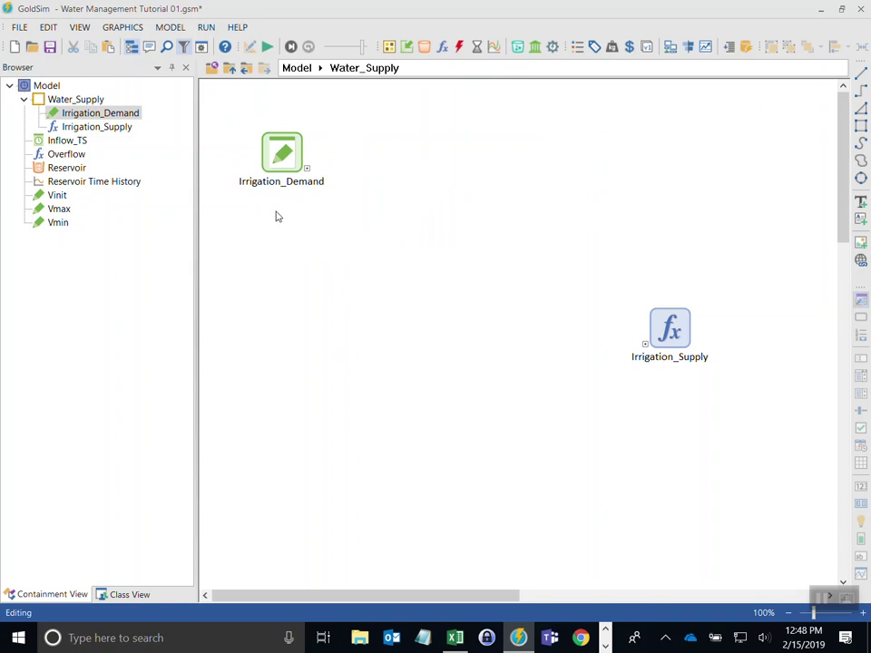
- Rename the Irrigation_Demand data element as Irrigation_Demand_Cap, keeping the description "Flow capacity of the irrigation demand"
{"action": "double_click", "coordinate": [281, 151]}
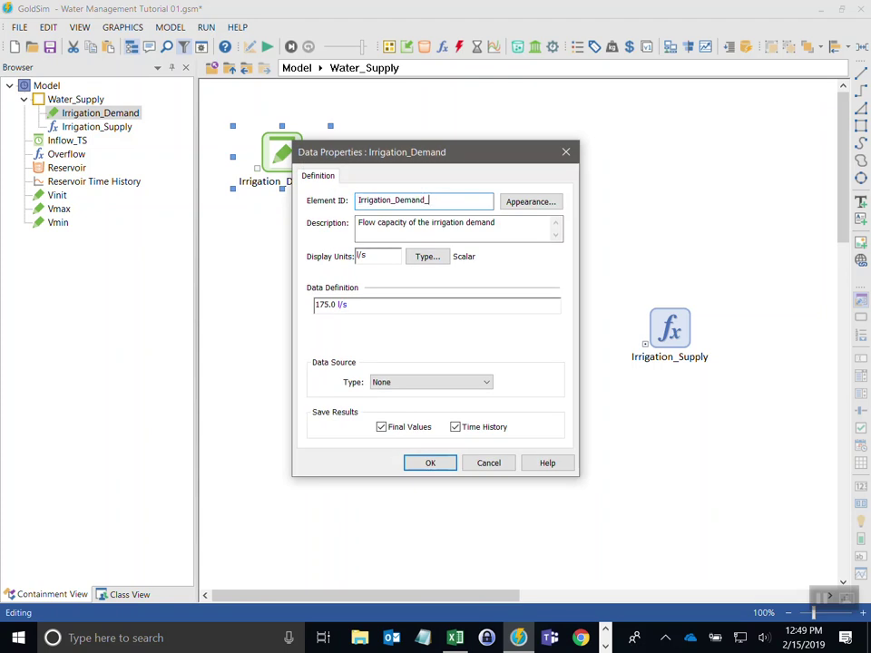
{"action": "left_click", "coordinate": [377, 226]}
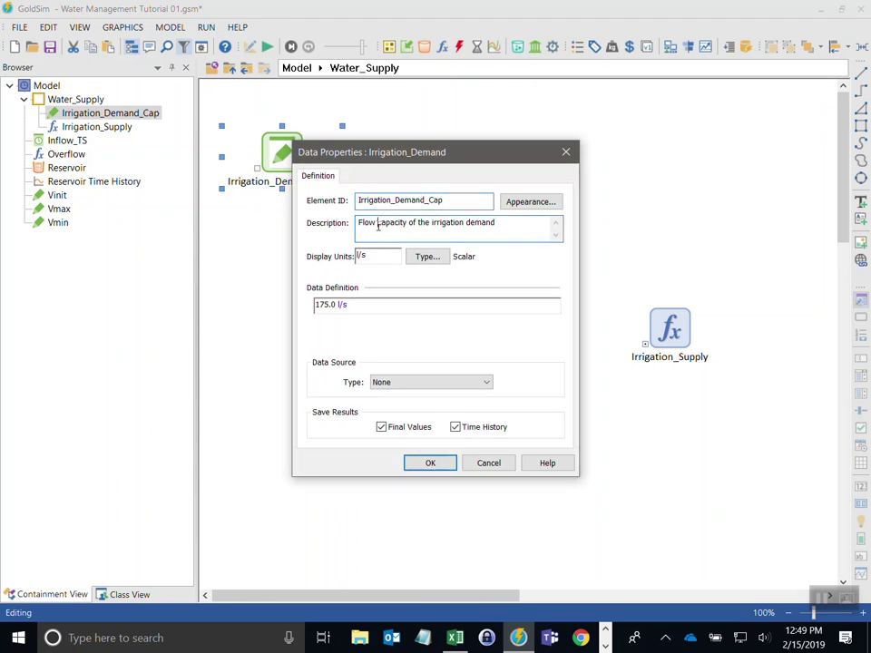
{"action": "left_click", "coordinate": [468, 224]}
{"action": "key", "text": "Delete"}
{"action": "type", "text": "d"}
{"action": "left_click_drag", "start_coordinate": [407, 154], "coordinate": [509, 116]}
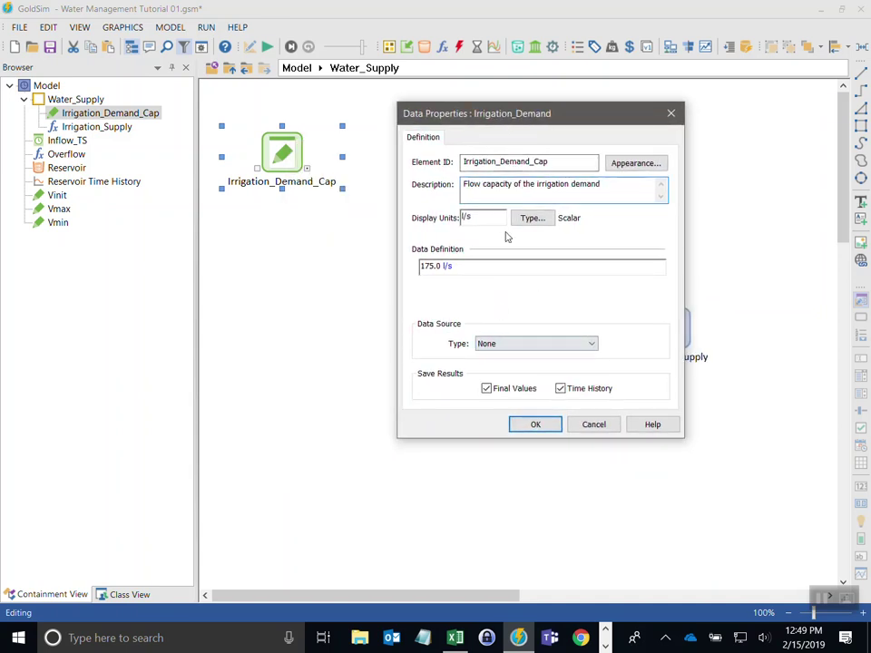
{"action": "left_click", "coordinate": [555, 423]}
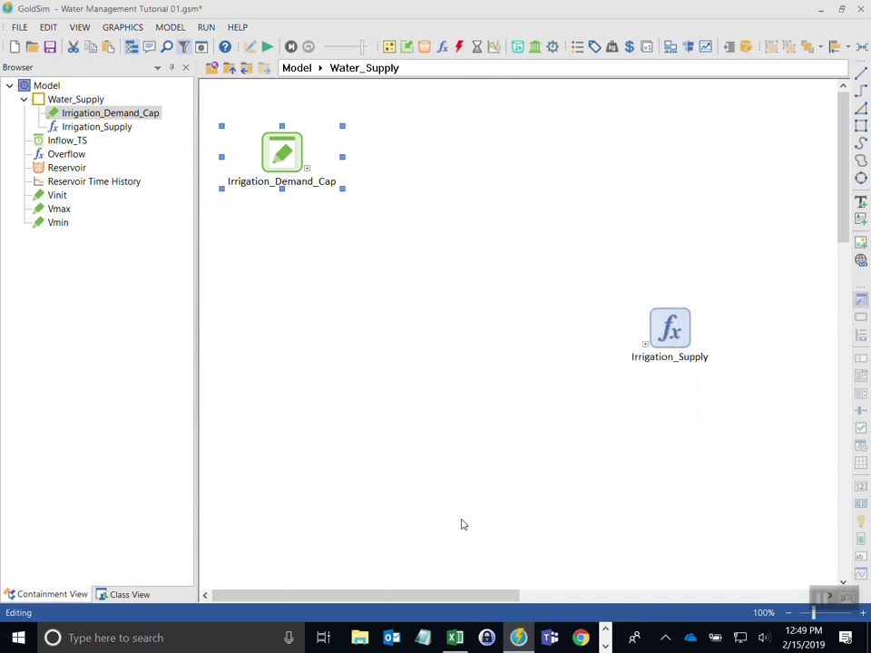
{"action": "left_click", "coordinate": [463, 522]}
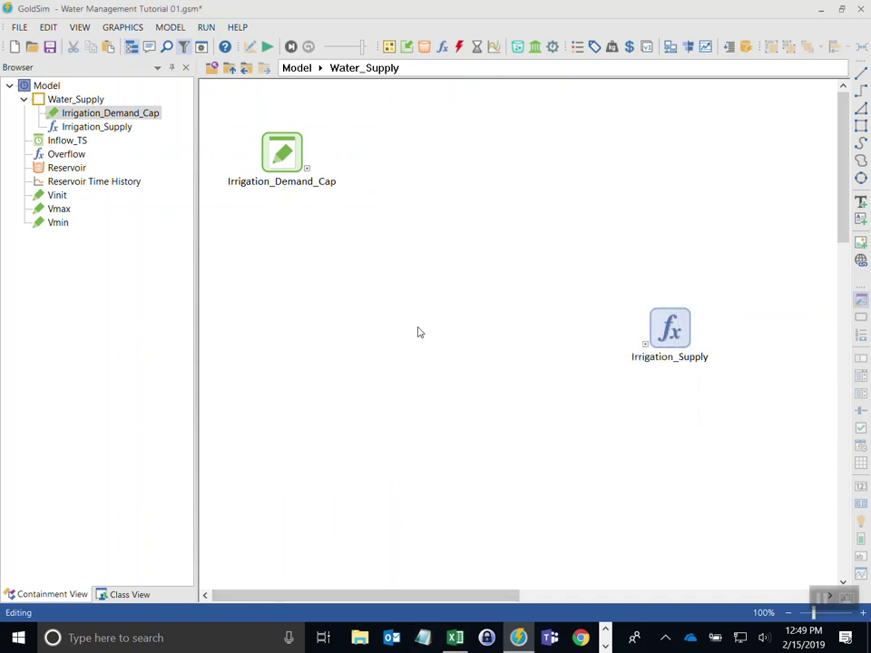
- Set the Irrigation_Demand_Cap data value to 250.0 l/s and shift the element slightly to the right in the diagram
{"action": "double_click", "coordinate": [282, 152]}
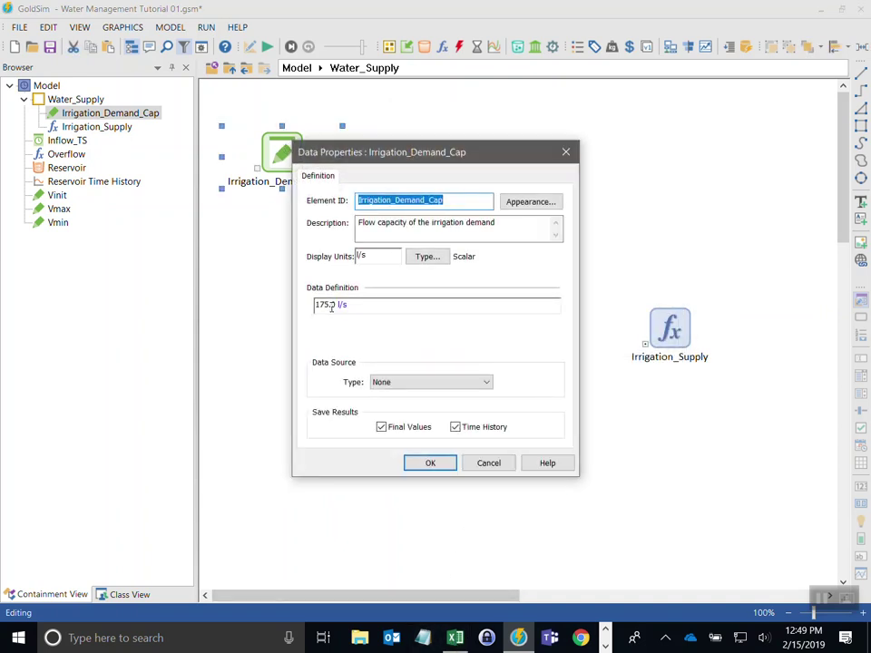
{"action": "double_click", "coordinate": [327, 305]}
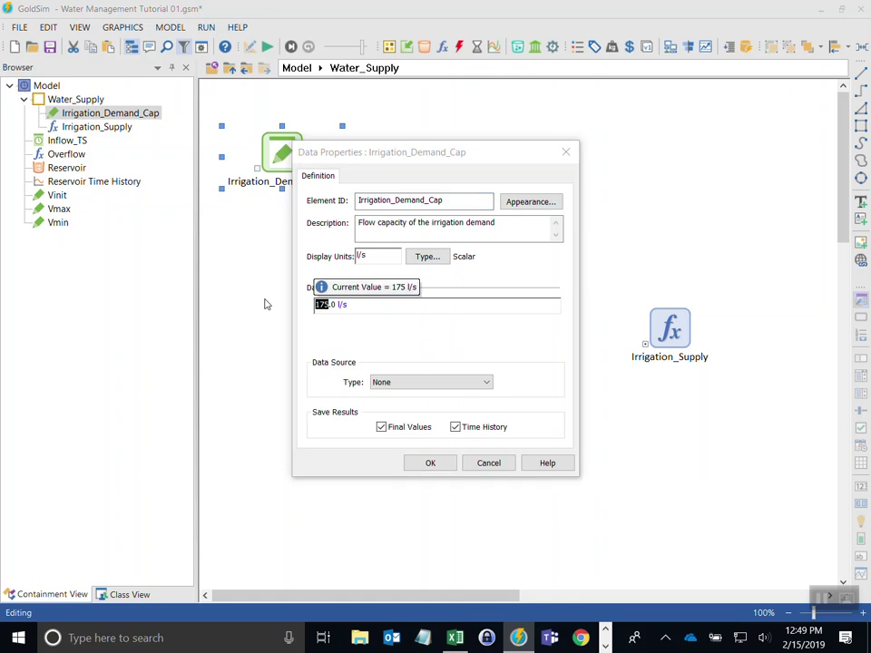
{"action": "type", "text": "250"}
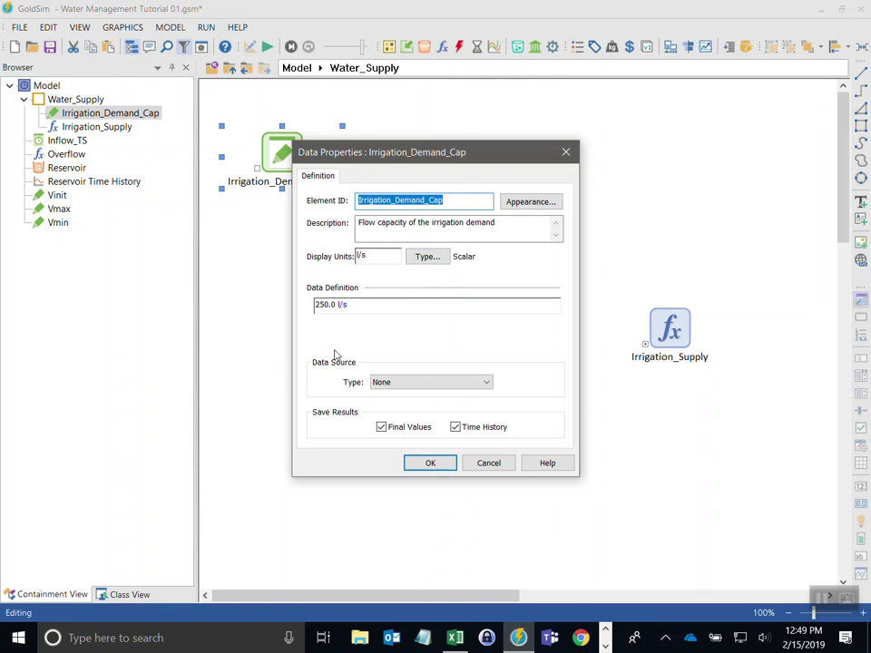
{"action": "left_click", "coordinate": [427, 464]}
{"action": "left_click_drag", "start_coordinate": [281, 151], "coordinate": [292, 152]}
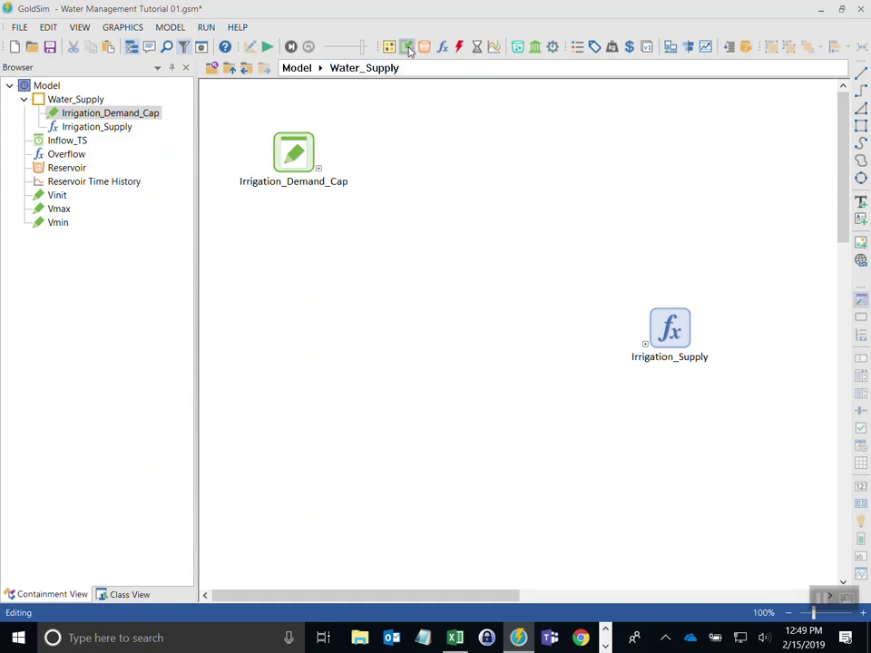
- Add data elements Irrigation_Season_Begin and Irrigation_Season_End (value 10, description "The month that the season ends"), spaced in a row beside Irrigation_Demand_Cap
{"action": "left_click", "coordinate": [409, 52]}
{"action": "left_click", "coordinate": [437, 66]}
{"action": "left_click", "coordinate": [434, 158]}
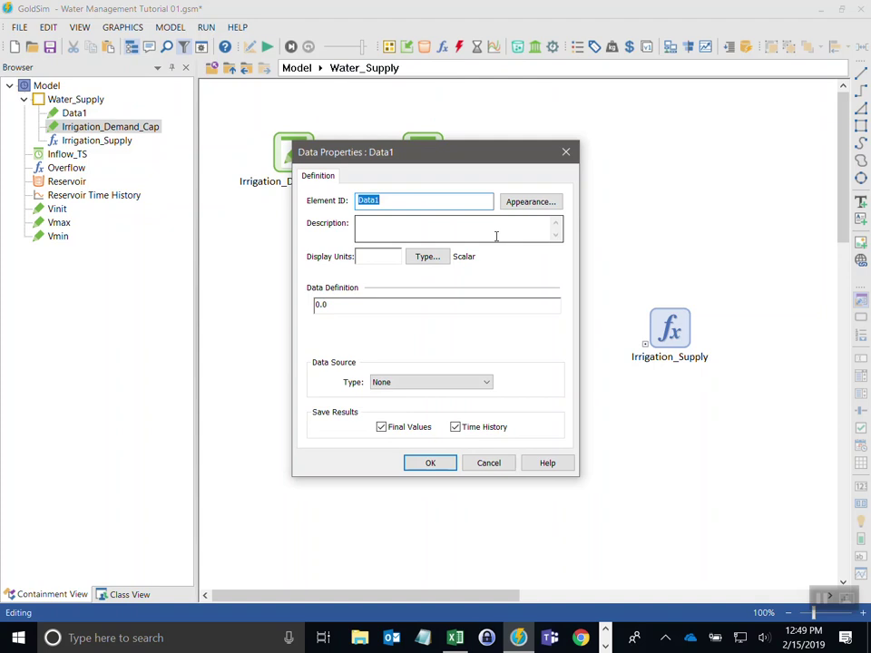
{"action": "type", "text": "Irrigation_Season_Begin"}
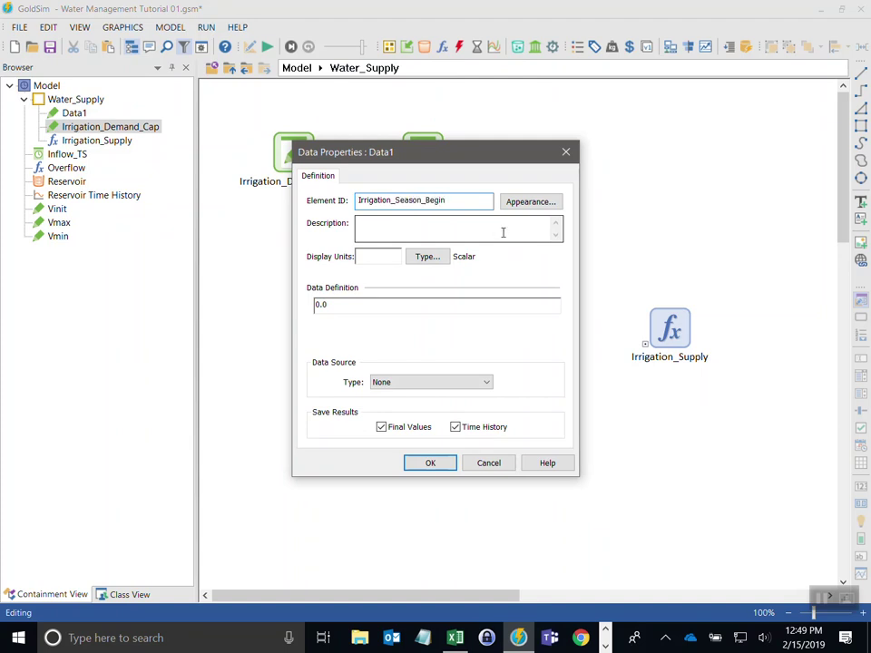
{"action": "left_click", "coordinate": [387, 232]}
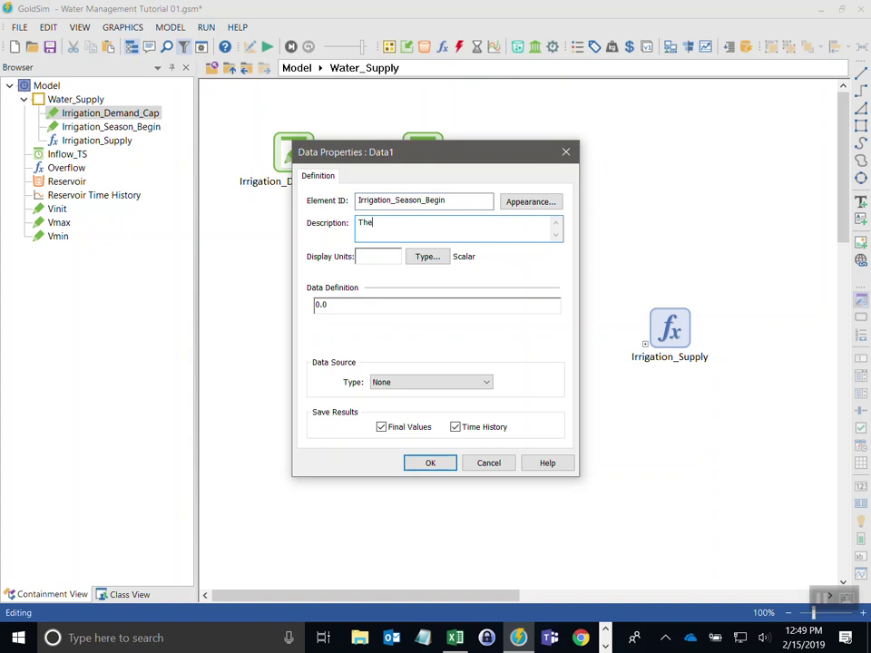
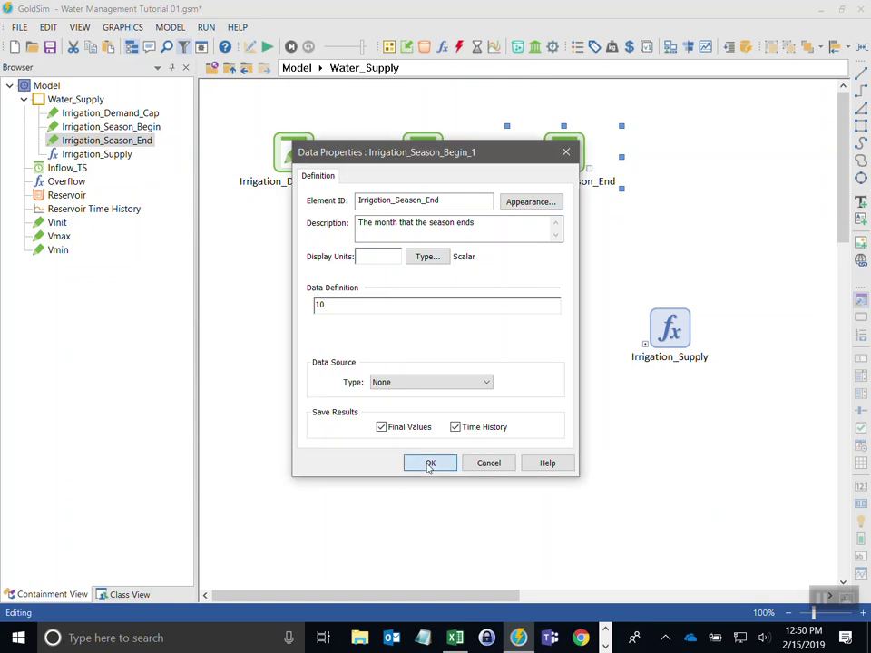
{"action": "left_click_drag", "start_coordinate": [419, 162], "coordinate": [432, 165]}
{"action": "left_click", "coordinate": [459, 272]}
- Add a Status element below the two season elements, named Irrigation_Season and described "True: irrigation season is ON; False if OFF"
{"action": "left_click", "coordinate": [460, 46]}
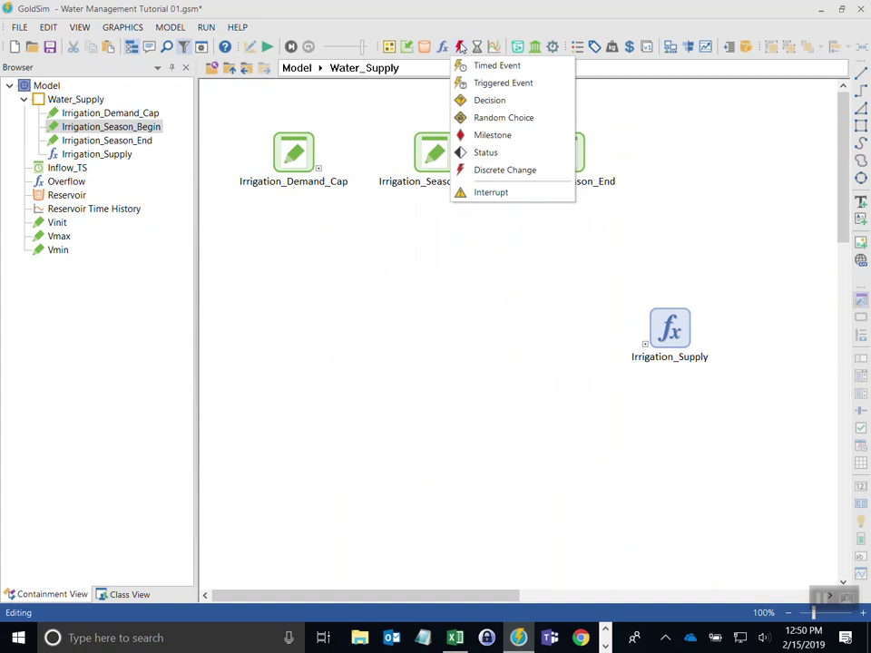
{"action": "left_click", "coordinate": [495, 154]}
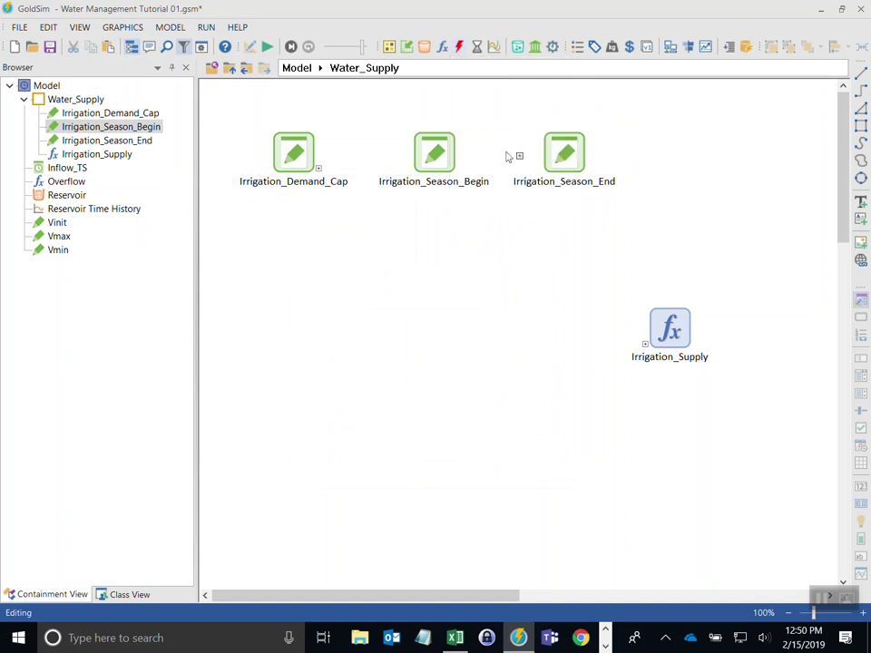
{"action": "left_click", "coordinate": [510, 275]}
{"action": "type", "text": "Irrigation_"}
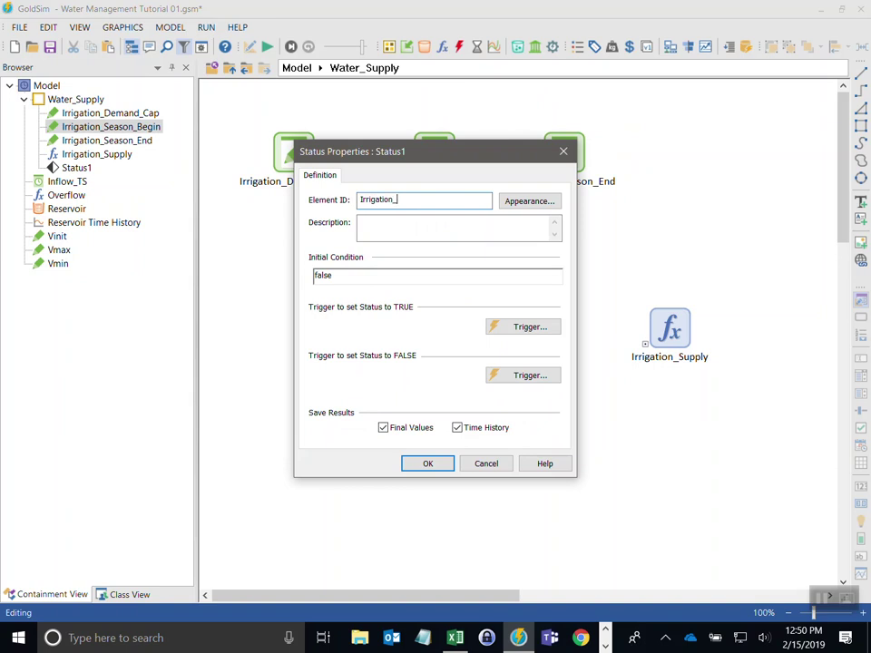
{"action": "type", "text": "Season"}
{"action": "key", "text": "Tab"}
{"action": "key", "text": "Tab"}
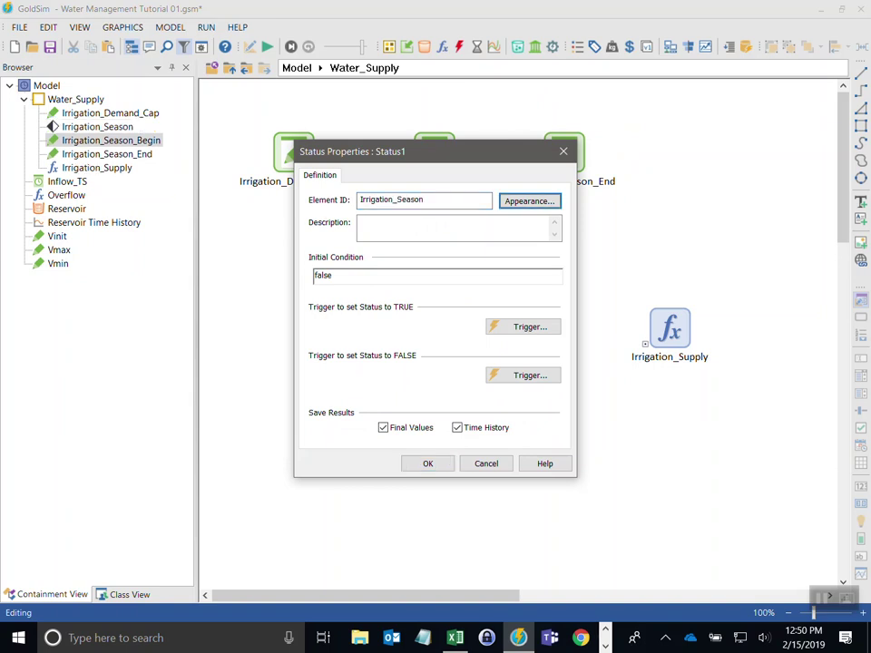
{"action": "left_click_drag", "start_coordinate": [335, 152], "coordinate": [184, 179]}
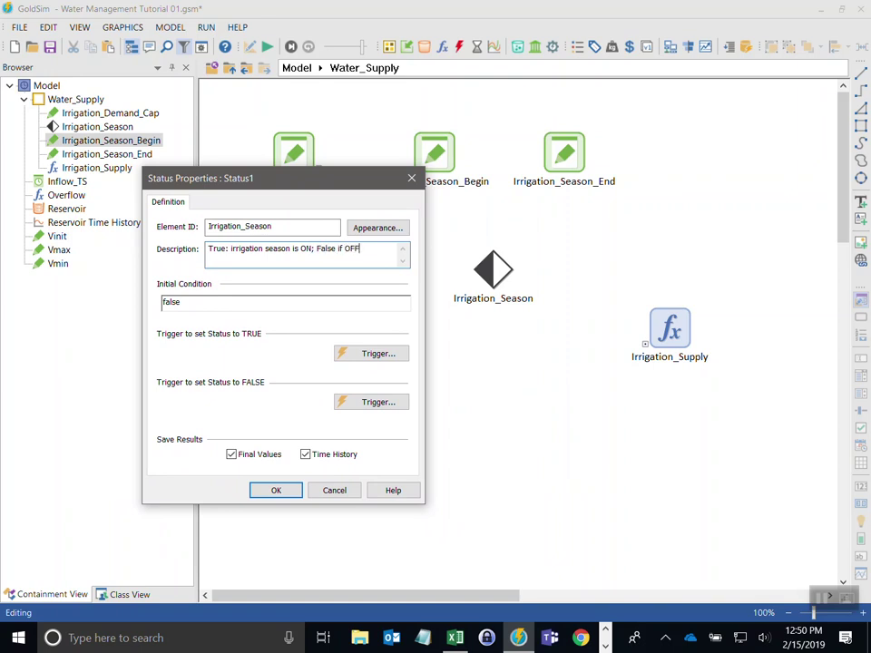
{"action": "left_click_drag", "start_coordinate": [303, 180], "coordinate": [238, 147]}
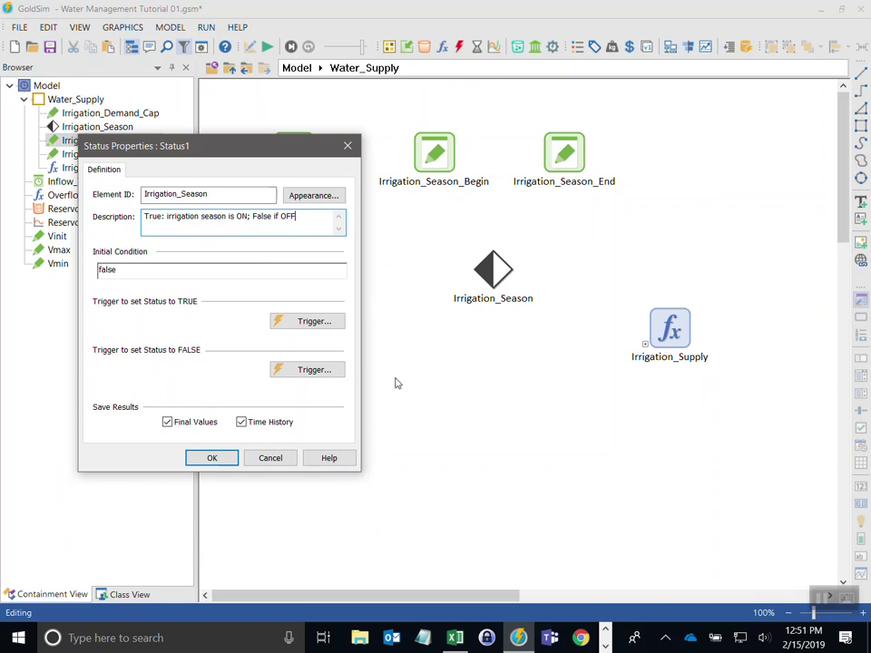
- Add a triggering event of type On True for setting the Irrigation_Season status to TRUE
{"action": "left_click", "coordinate": [293, 323]}
{"action": "left_click_drag", "start_coordinate": [272, 203], "coordinate": [348, 357]}
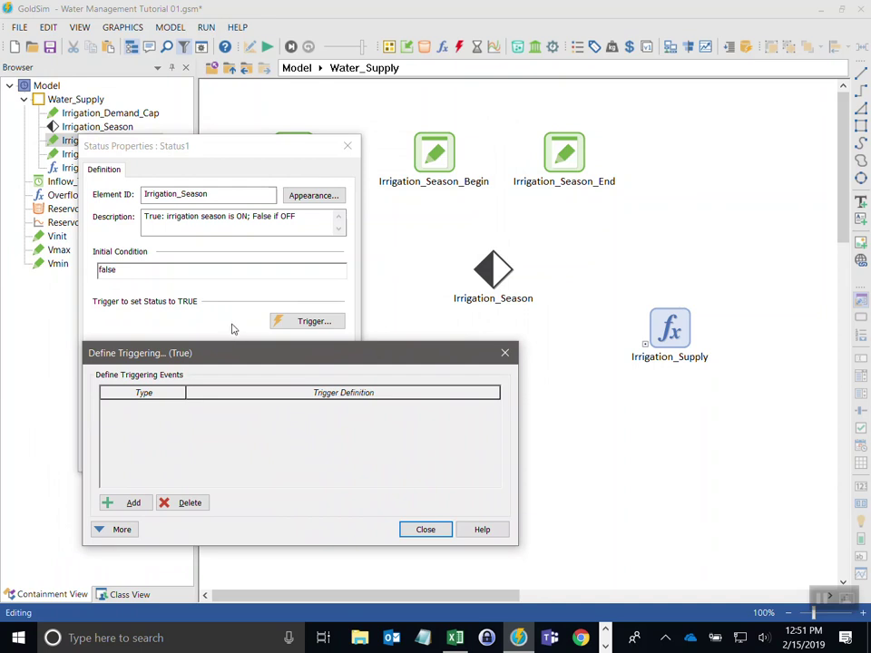
{"action": "left_click", "coordinate": [129, 503]}
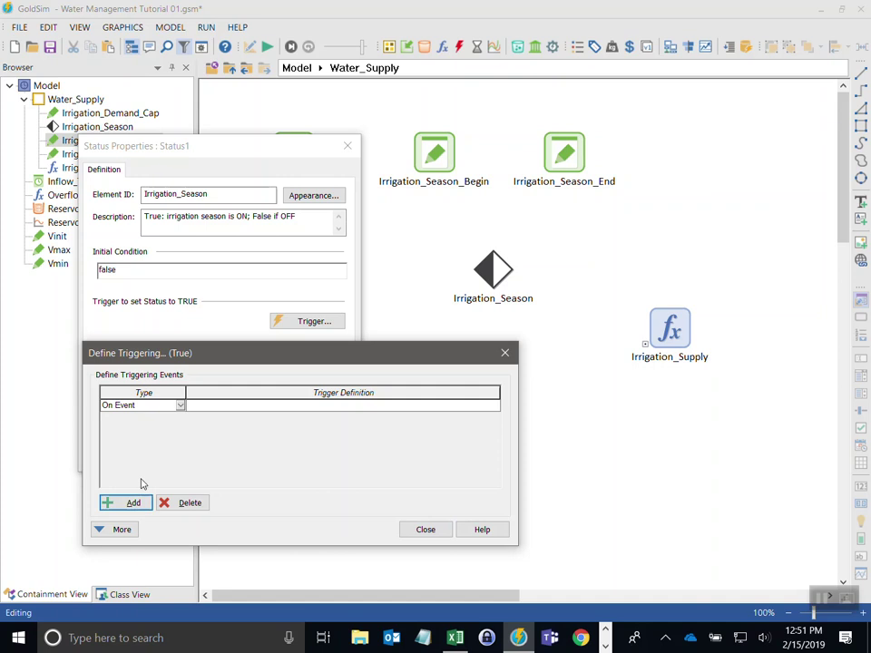
{"action": "left_click", "coordinate": [180, 405]}
{"action": "left_click", "coordinate": [126, 436]}
- Define the TRUE trigger's condition as Month == 6
{"action": "left_click", "coordinate": [207, 407]}
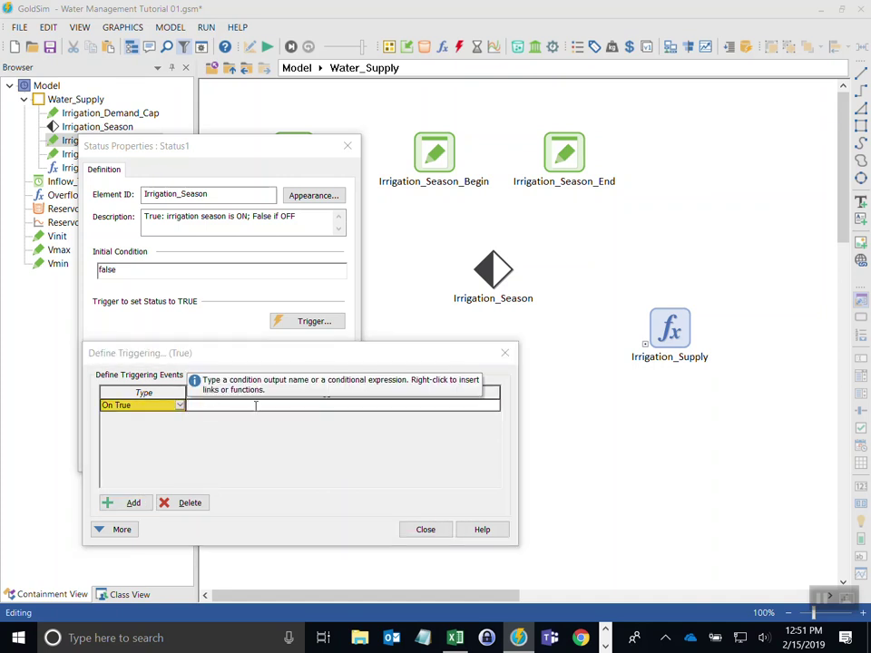
{"action": "left_click", "coordinate": [293, 505]}
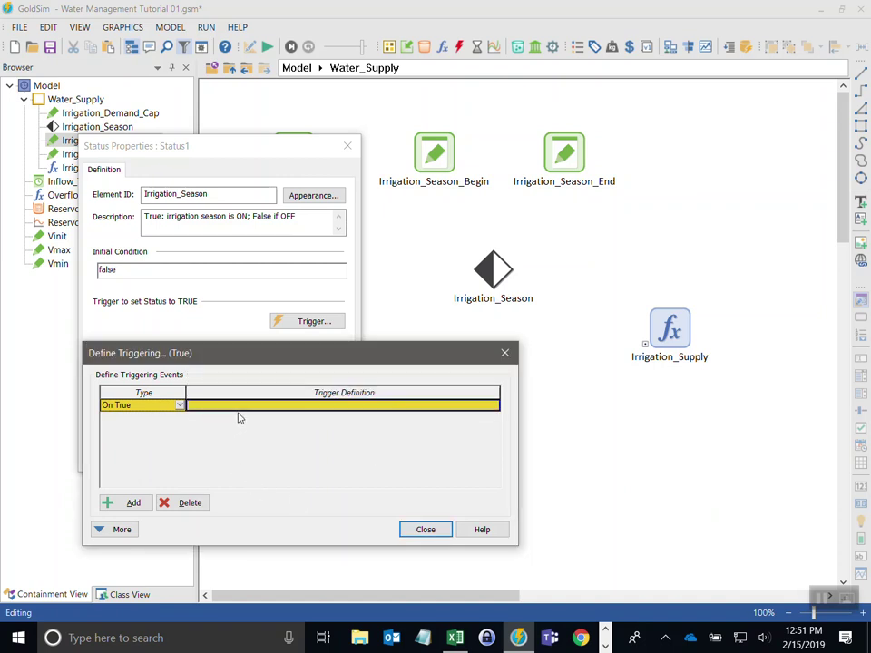
{"action": "left_click", "coordinate": [226, 404]}
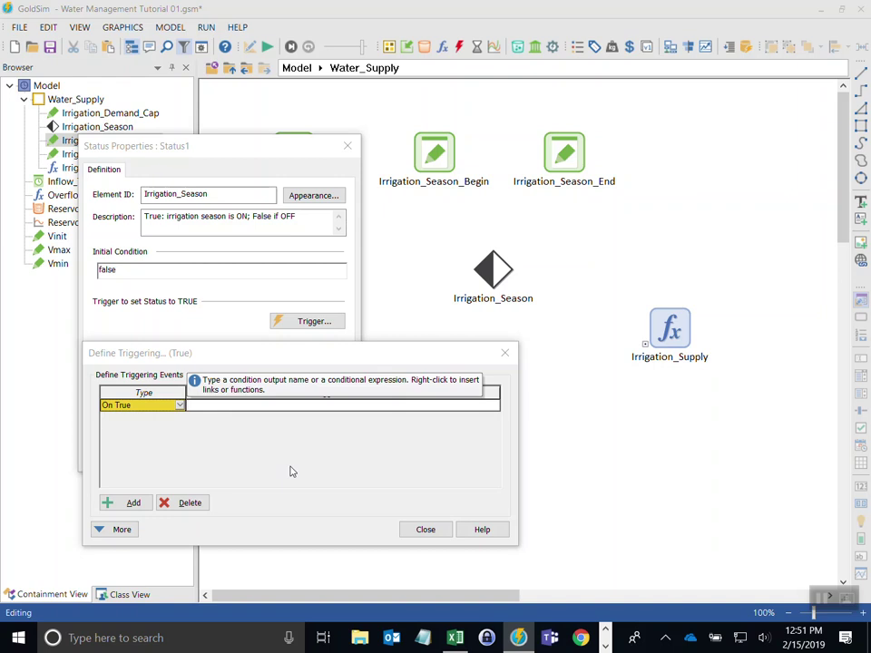
{"action": "type", "text": "Month"}
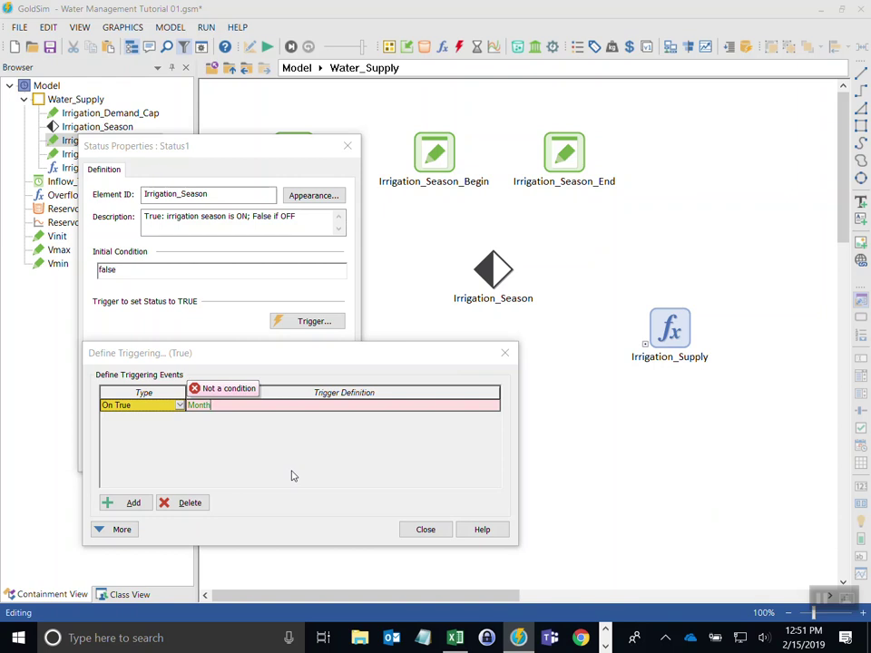
{"action": "type", "text": "=="}
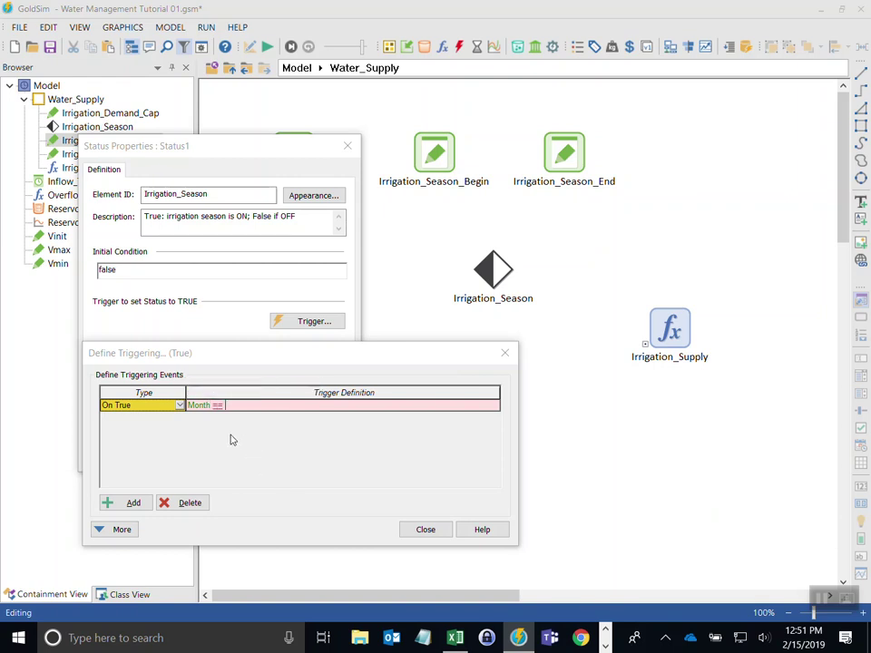
{"action": "type", "text": " 6"}
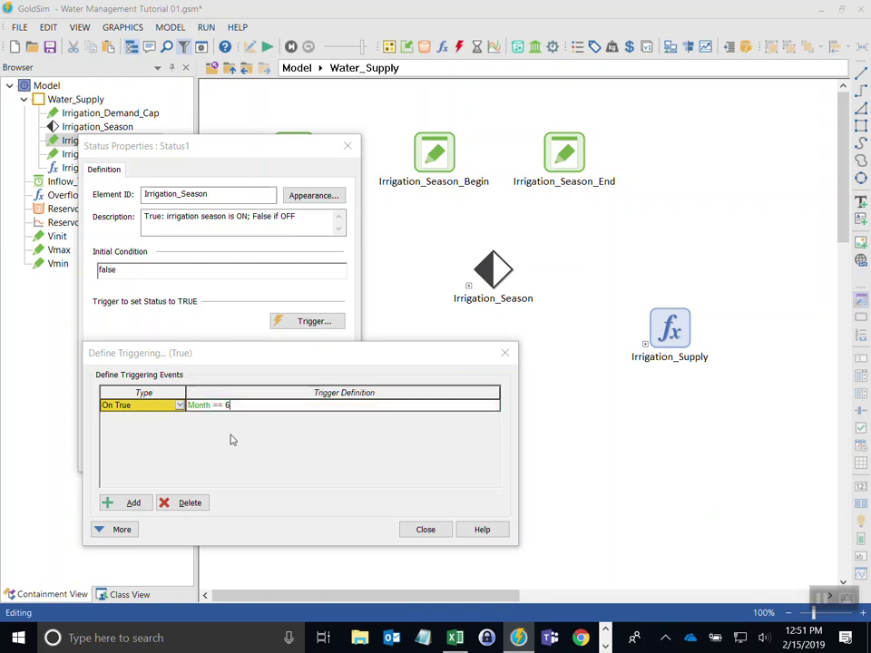
{"action": "key", "text": "Return"}
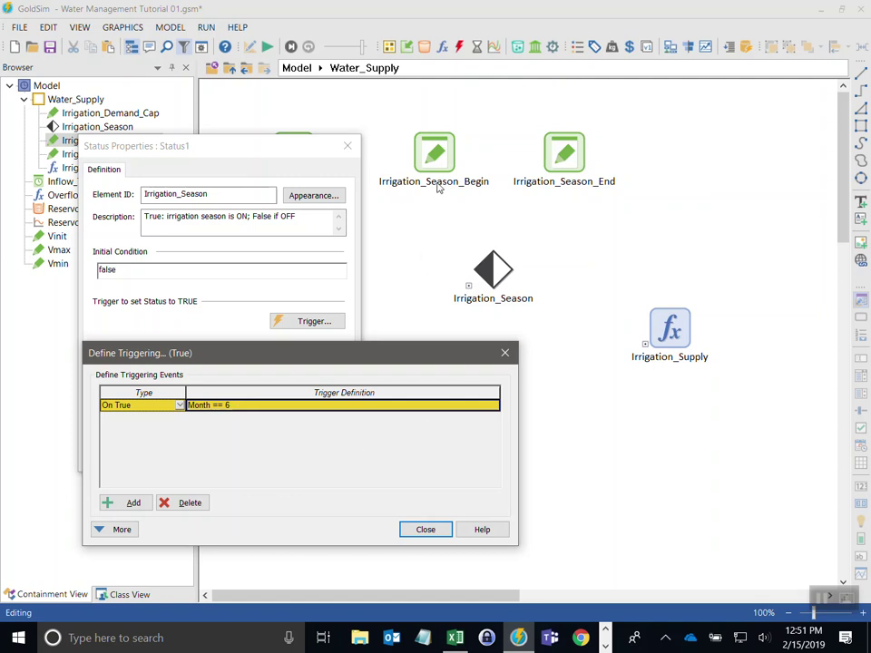
- Replace the fixed month in the TRUE trigger so its condition is Month == Irrigation_Season_Begin, and finish the trigger definition
{"action": "left_click", "coordinate": [246, 405]}
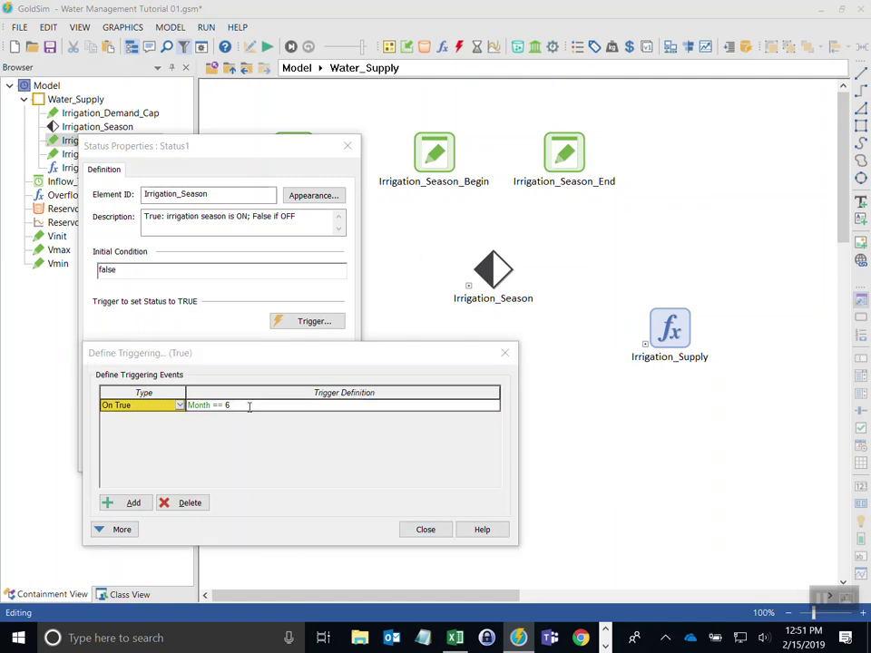
{"action": "key", "text": "BackSpace"}
{"action": "type", "text": "irr"}
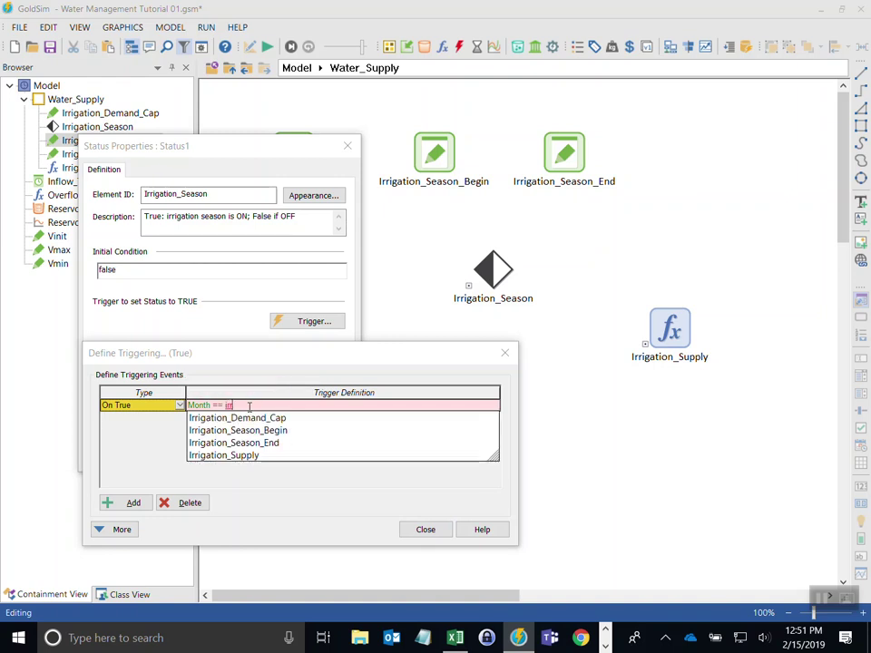
{"action": "double_click", "coordinate": [243, 430]}
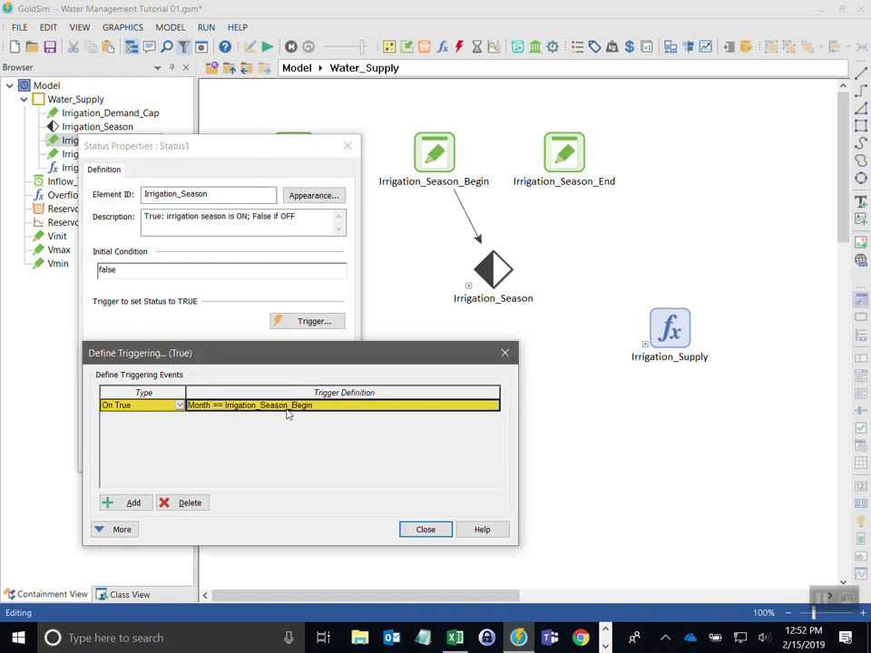
{"action": "left_click", "coordinate": [423, 530]}
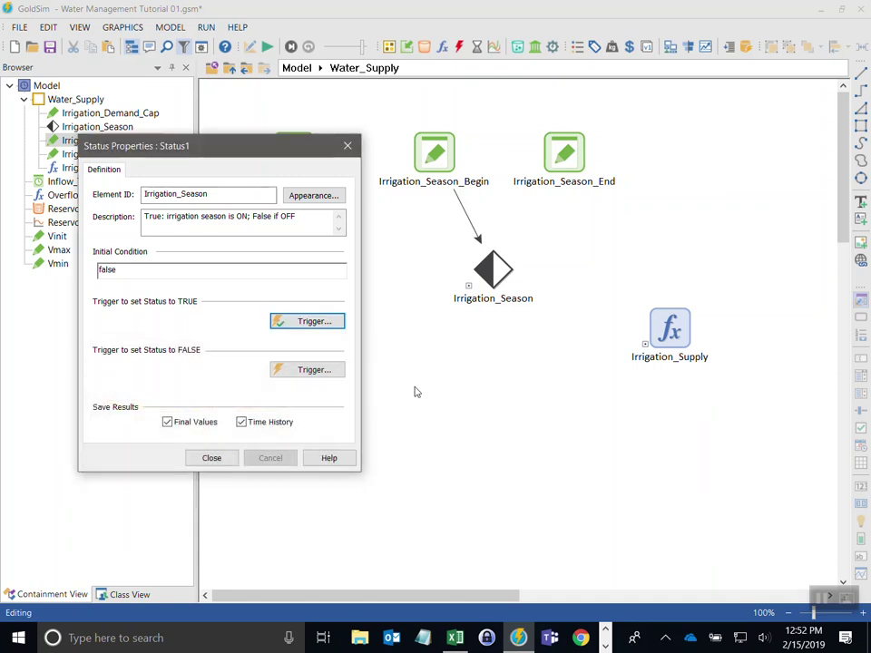
- Define the status's FALSE trigger as an On True event with Month == Irrigation_Season_End, and close the Irrigation_Season properties
{"action": "left_click", "coordinate": [291, 372]}
{"action": "left_click_drag", "start_coordinate": [280, 218], "coordinate": [412, 350]}
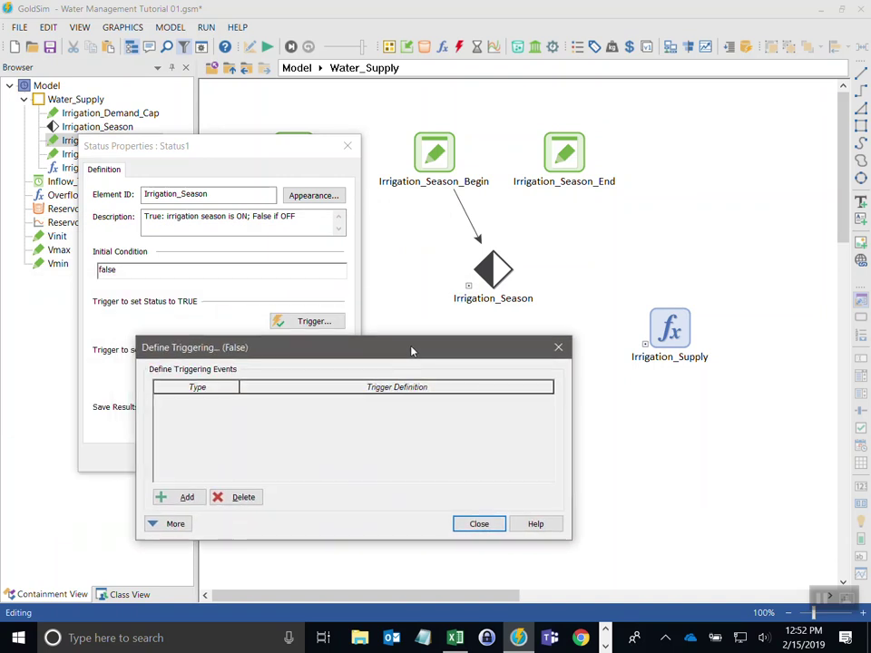
{"action": "left_click", "coordinate": [181, 498]}
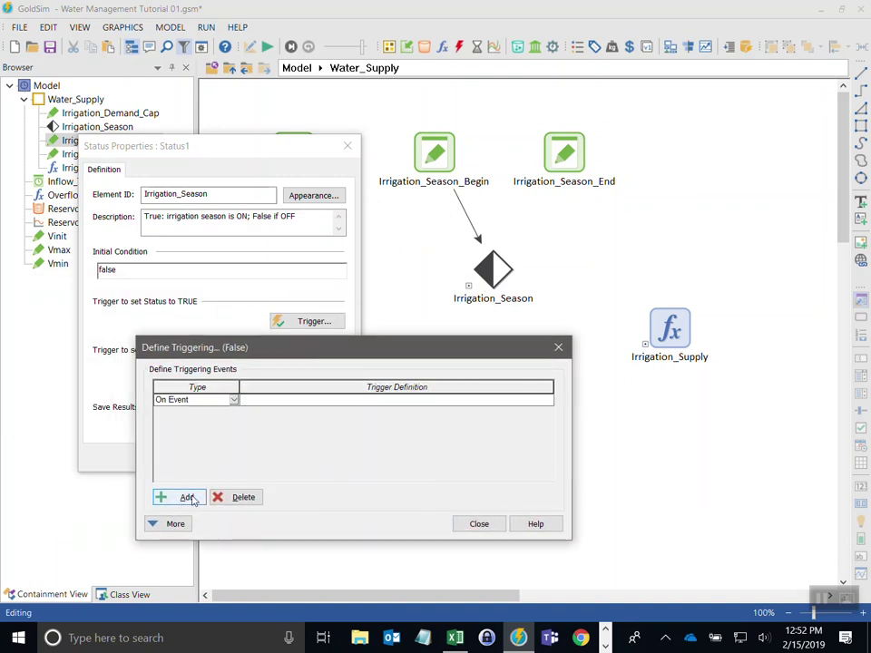
{"action": "left_click", "coordinate": [233, 399]}
{"action": "left_click", "coordinate": [194, 431]}
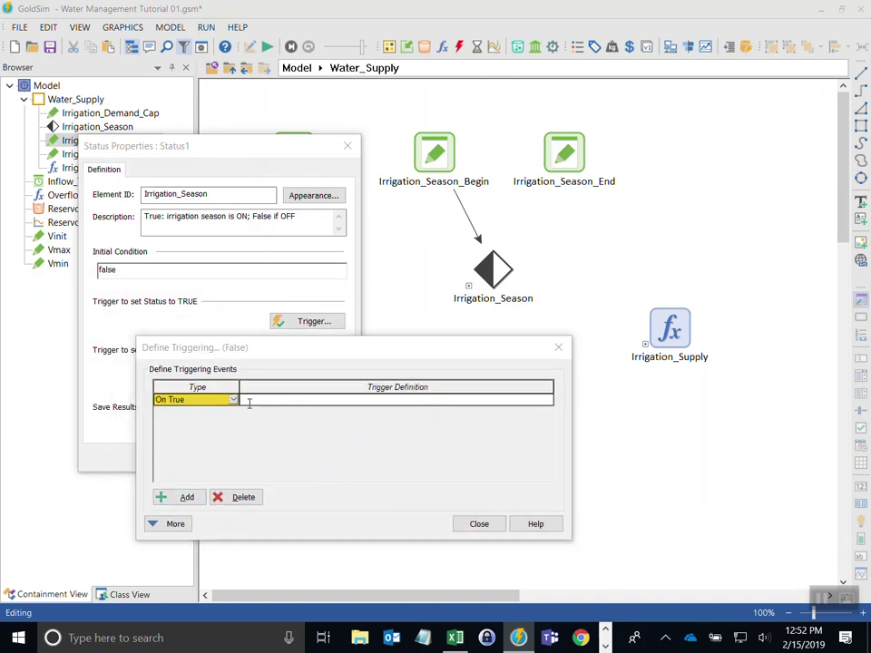
{"action": "type", "text": "month == irr"}
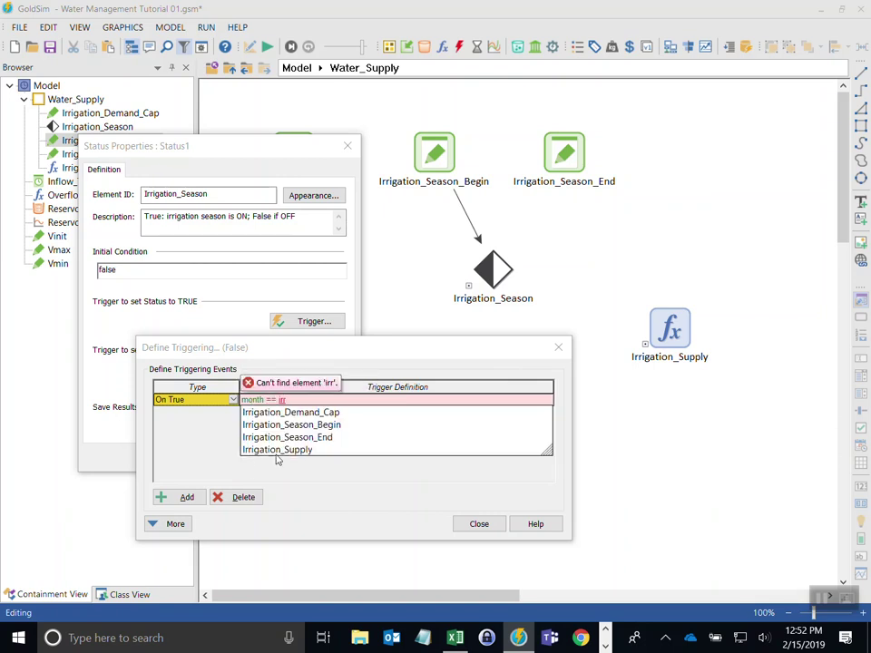
{"action": "left_click", "coordinate": [281, 439]}
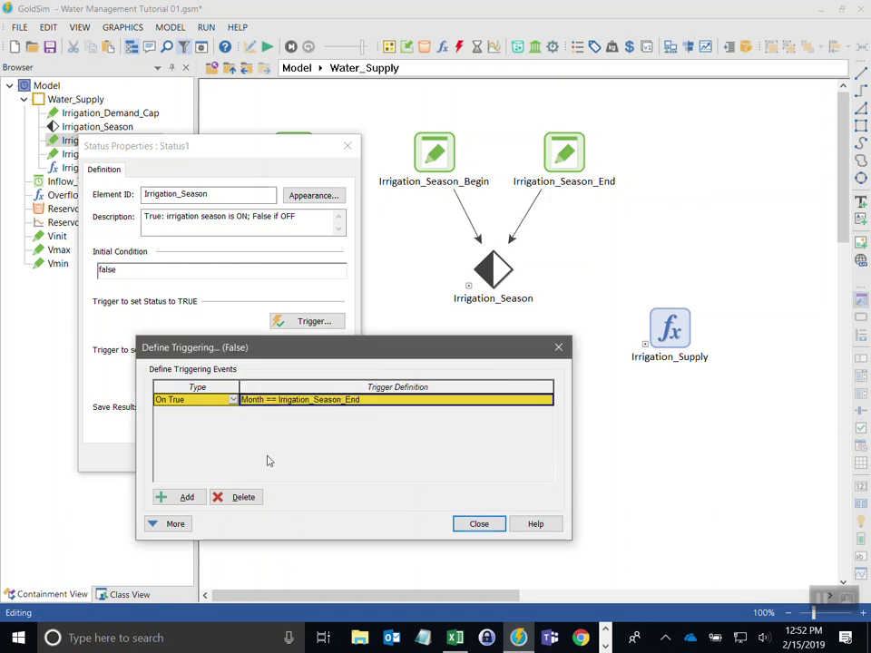
{"action": "left_click", "coordinate": [480, 525]}
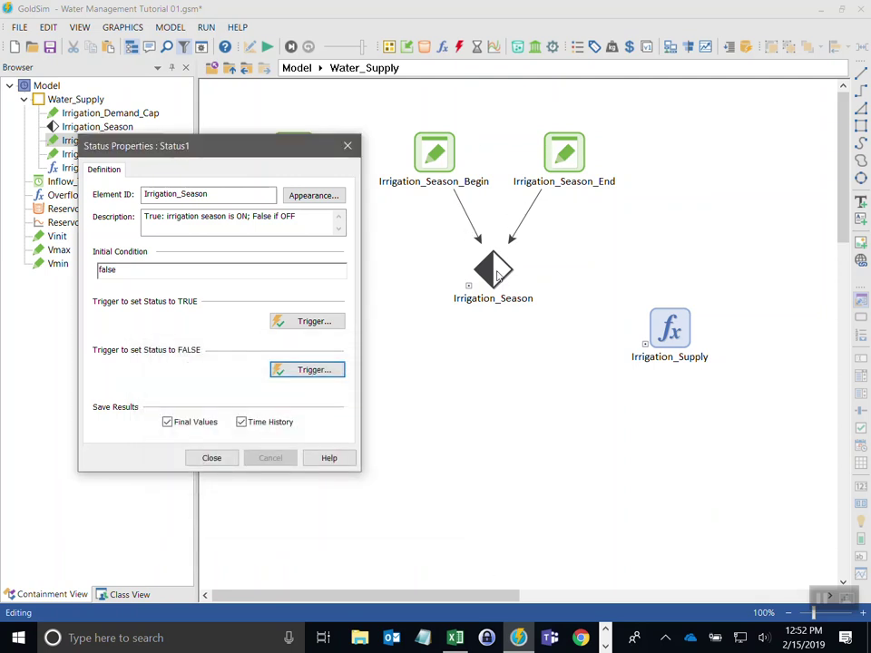
{"action": "left_click", "coordinate": [211, 457]}
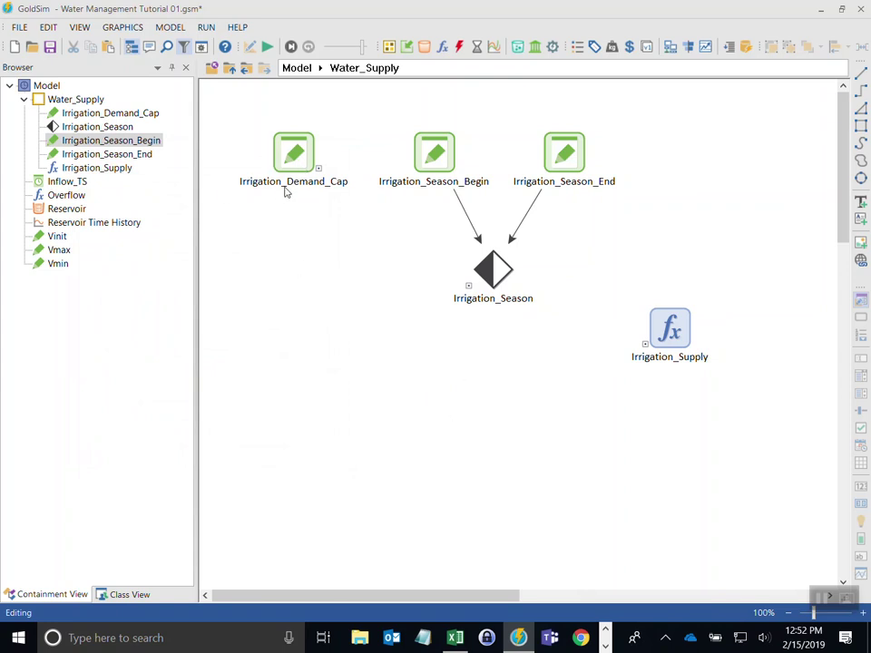
- Add a Selector element below Irrigation_Season and name it Irrigation_Demand
{"action": "left_click", "coordinate": [441, 48]}
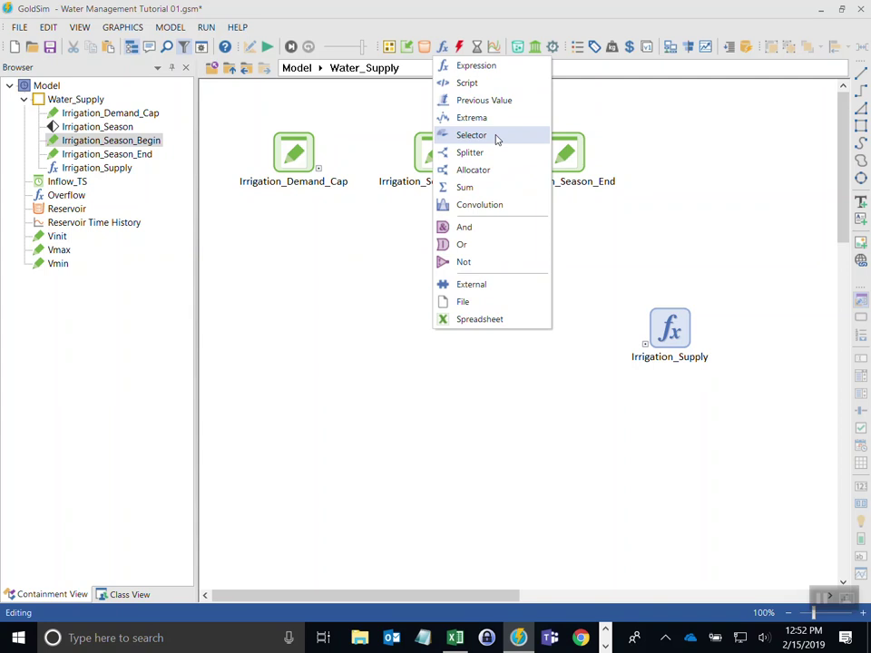
{"action": "left_click", "coordinate": [496, 139]}
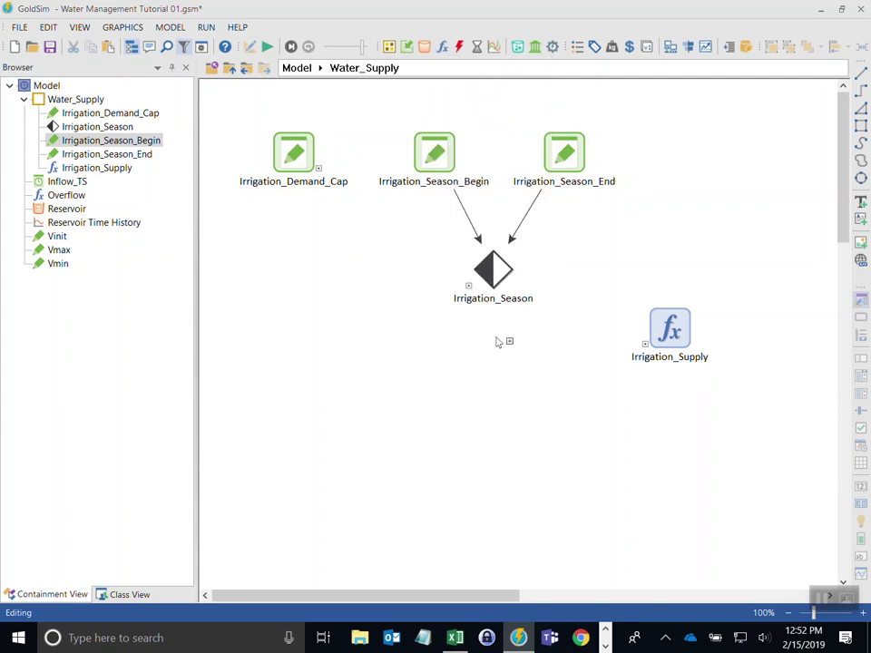
{"action": "left_click", "coordinate": [491, 390]}
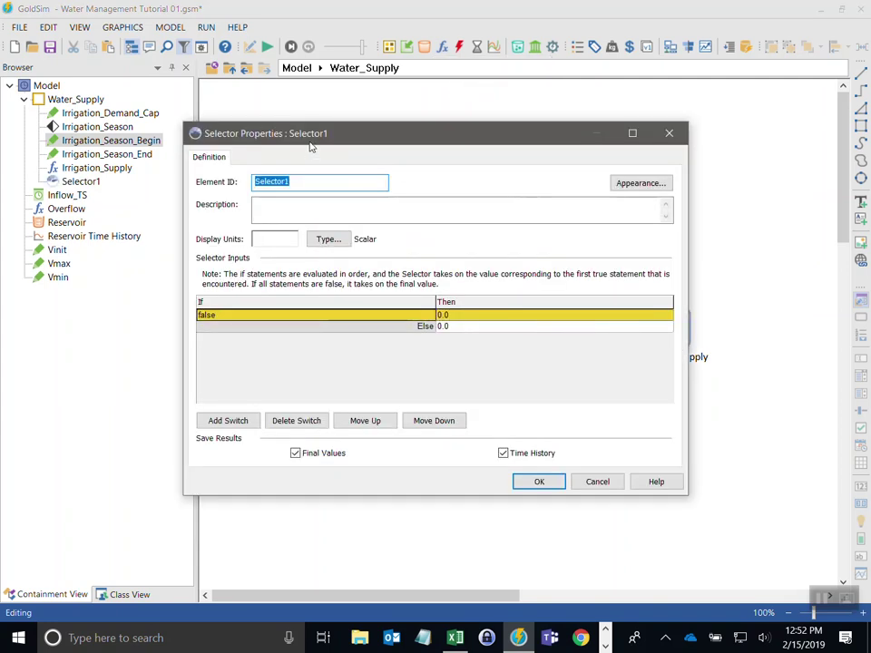
{"action": "type", "text": "Irrigation_Demand"}
- Describe the selector as "Actual irrigation demand during the season only" and set its display units to l/s
{"action": "left_click", "coordinate": [272, 210]}
{"action": "type", "text": "Actual irr"}
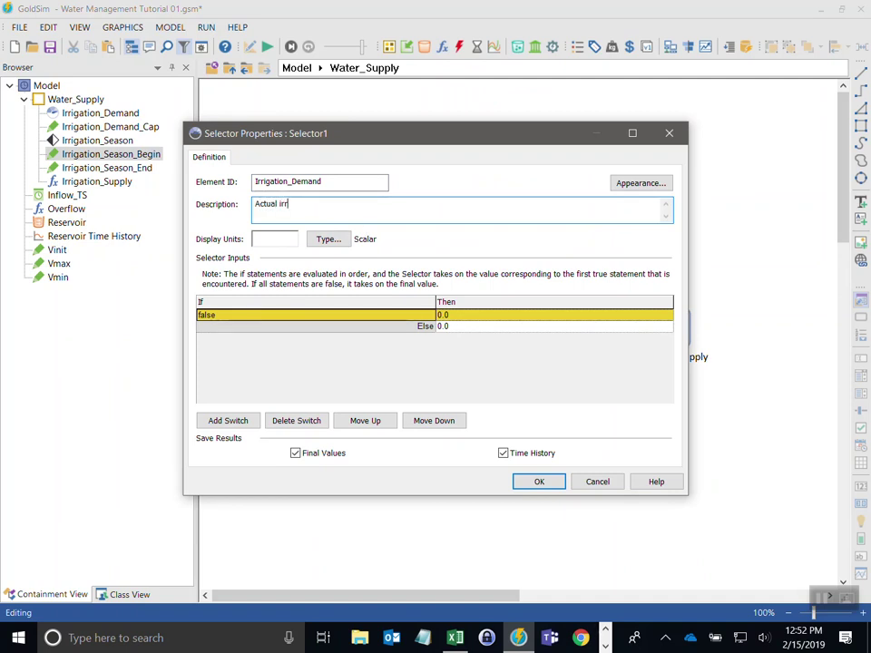
{"action": "type", "text": "igation demand during the season"}
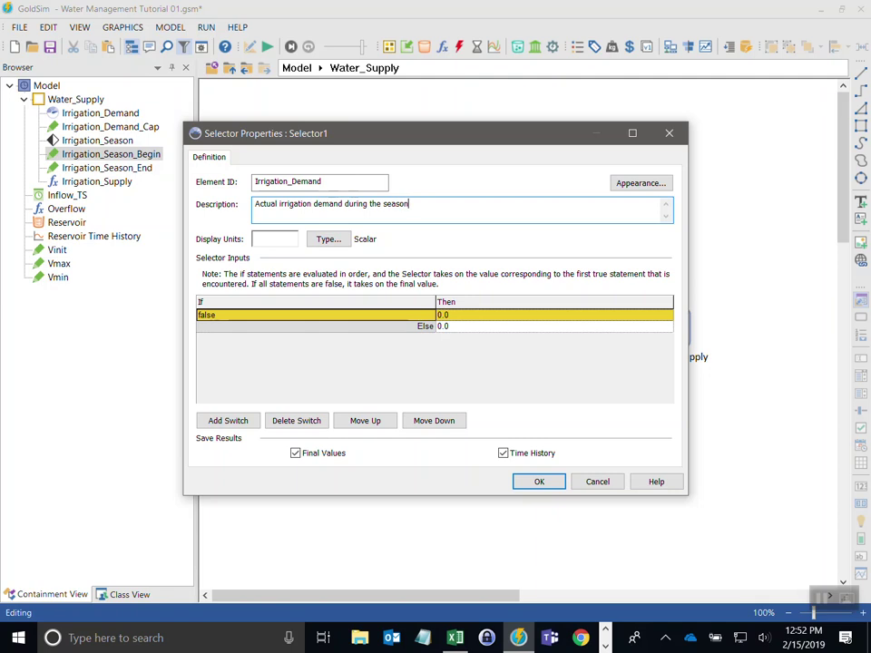
{"action": "type", "text": " only"}
{"action": "key", "text": "Tab"}
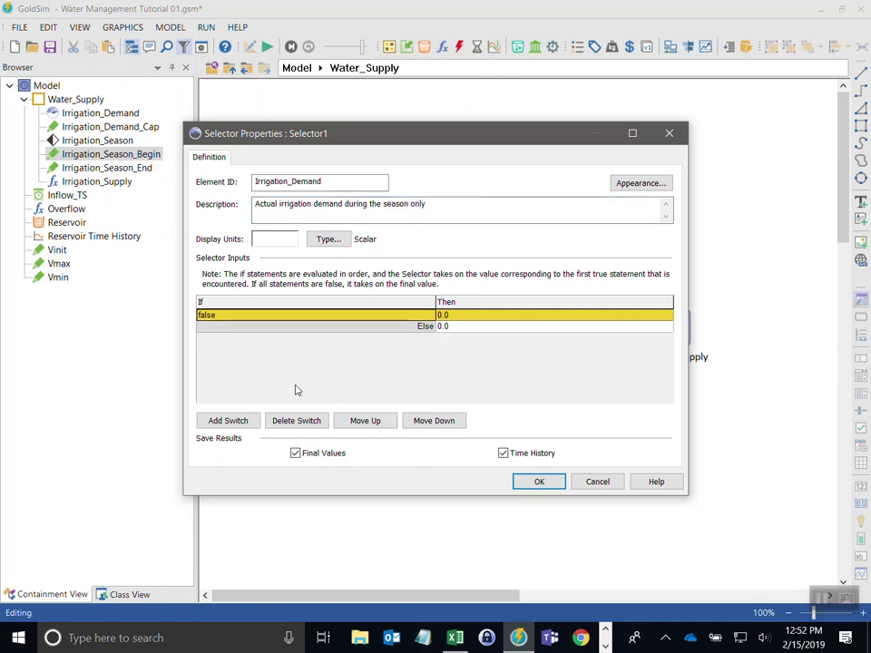
{"action": "type", "text": "l/s"}
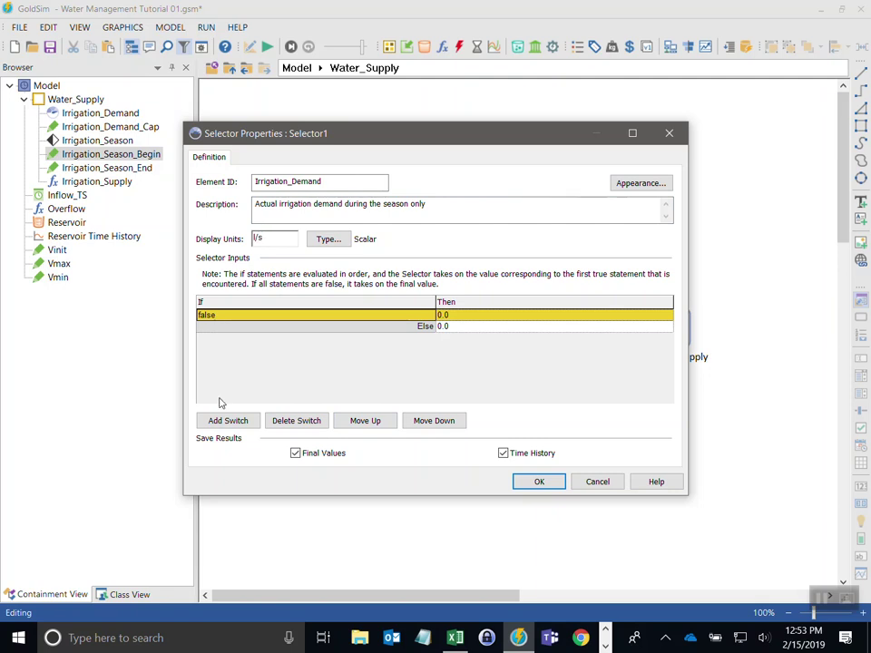
- Use Irrigation_Season as the If condition of the Irrigation_Demand selector's first switch
{"action": "left_click_drag", "start_coordinate": [303, 150], "coordinate": [385, 107]}
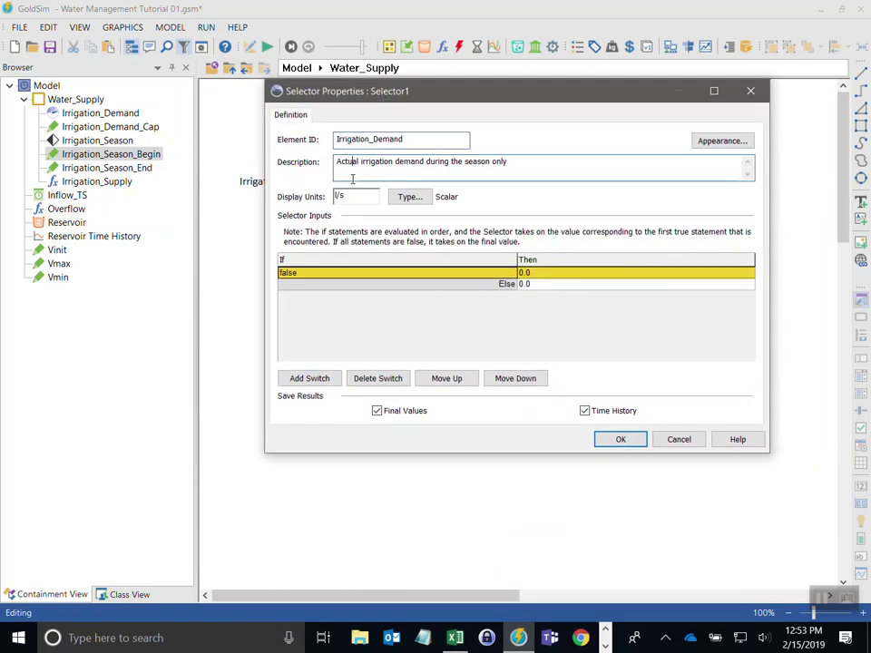
{"action": "left_click_drag", "start_coordinate": [379, 94], "coordinate": [286, 335]}
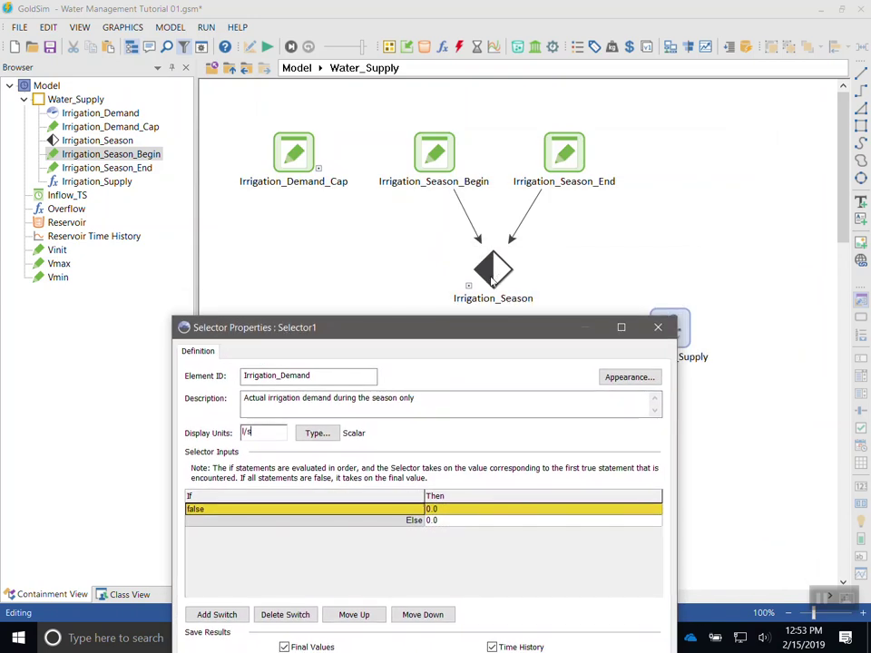
{"action": "left_click_drag", "start_coordinate": [429, 328], "coordinate": [470, 181]}
{"action": "left_click", "coordinate": [238, 363]}
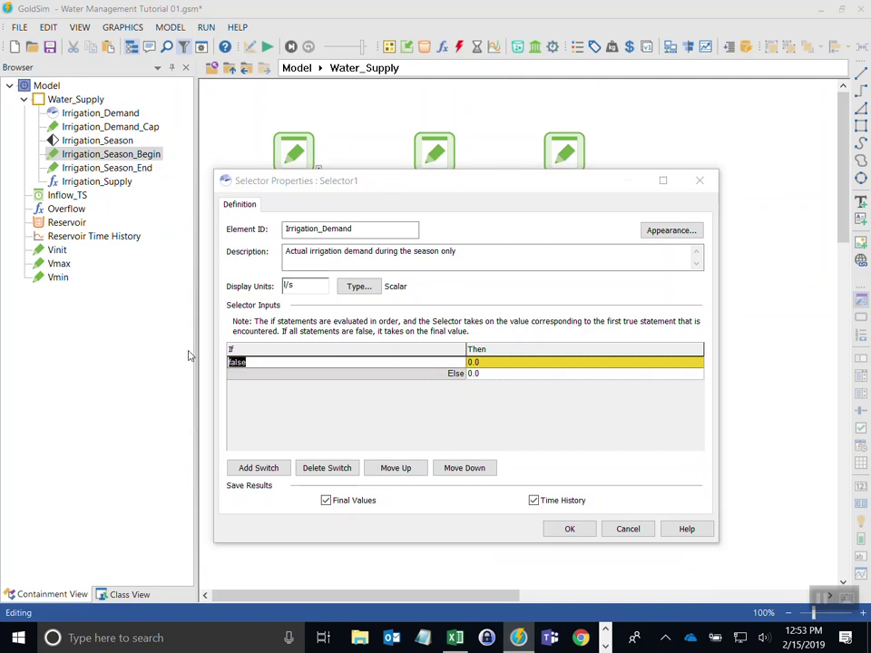
{"action": "type", "text": "irr"}
{"action": "left_click", "coordinate": [265, 387]}
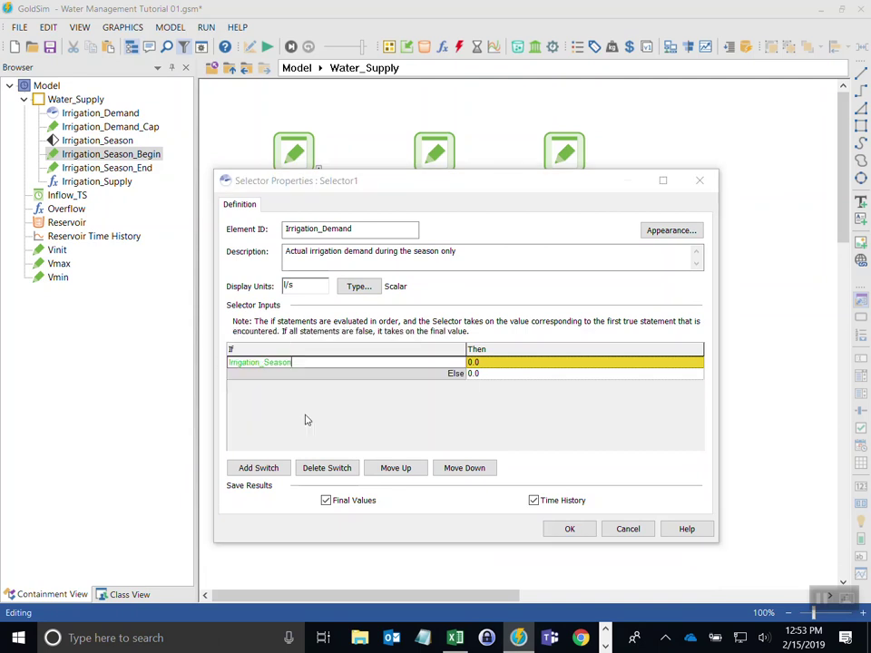
{"action": "left_click", "coordinate": [306, 363]}
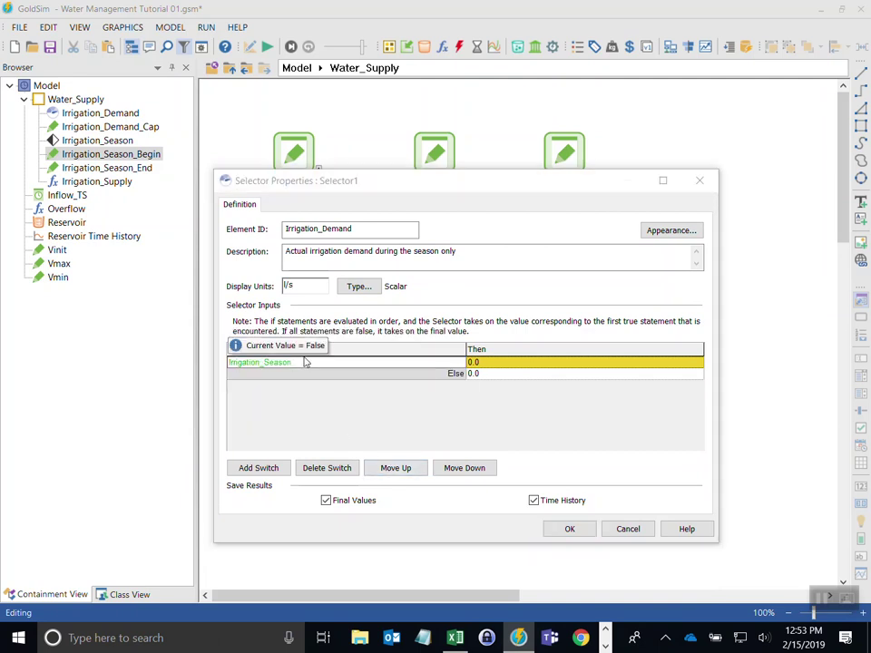
{"action": "type", "text": "= "}
{"action": "type", "text": "t"}
{"action": "key", "text": "BackSpace"}
{"action": "key", "text": "BackSpace"}
{"action": "key", "text": "BackSpace"}
{"action": "key", "text": "BackSpace"}
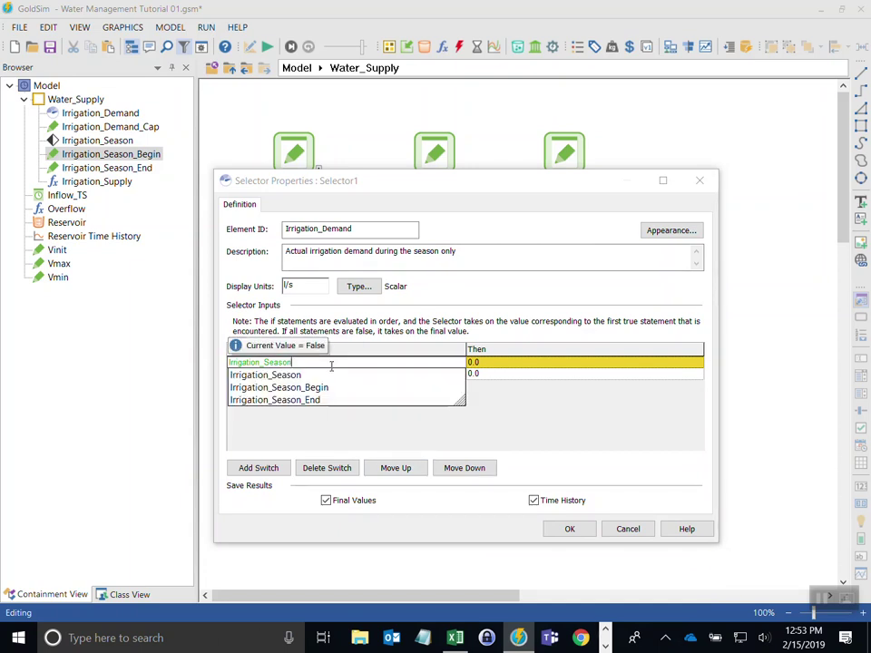
{"action": "left_click", "coordinate": [317, 406]}
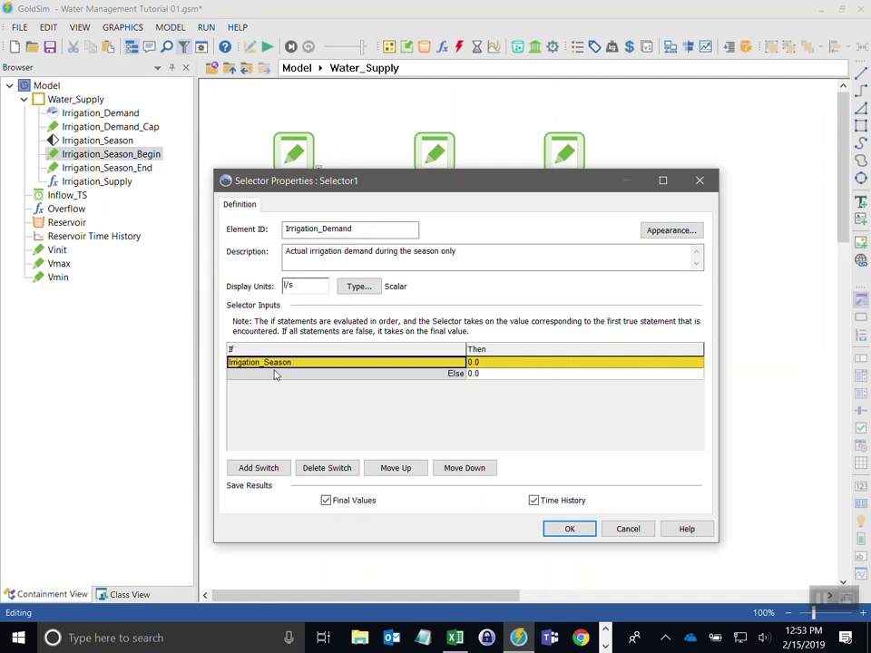
- Make the switch return Irrigation_Demand_Cap when its condition is true, and accept the selector definition
{"action": "left_click", "coordinate": [500, 363]}
{"action": "key", "text": "ctrl+a"}
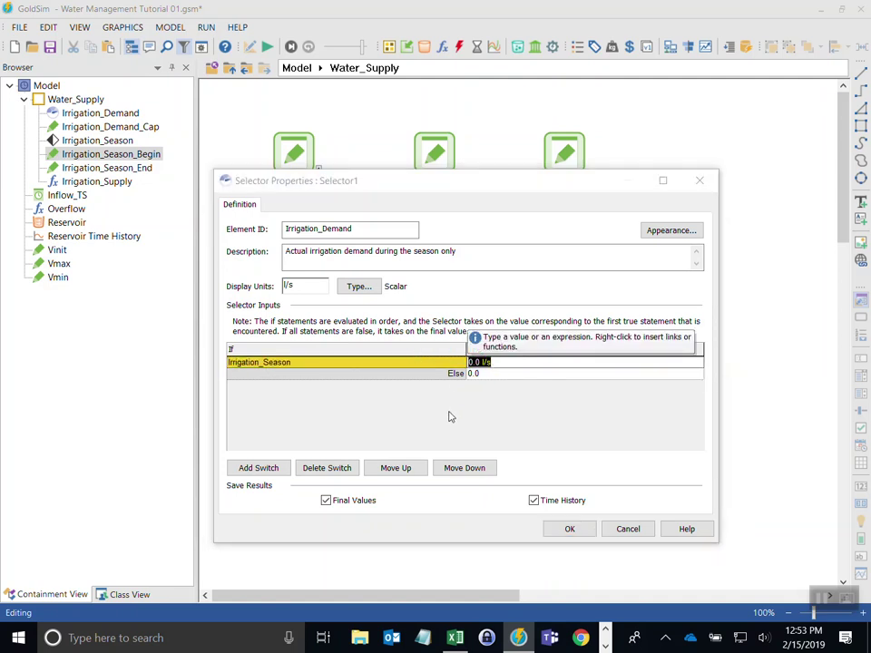
{"action": "type", "text": "Ir"}
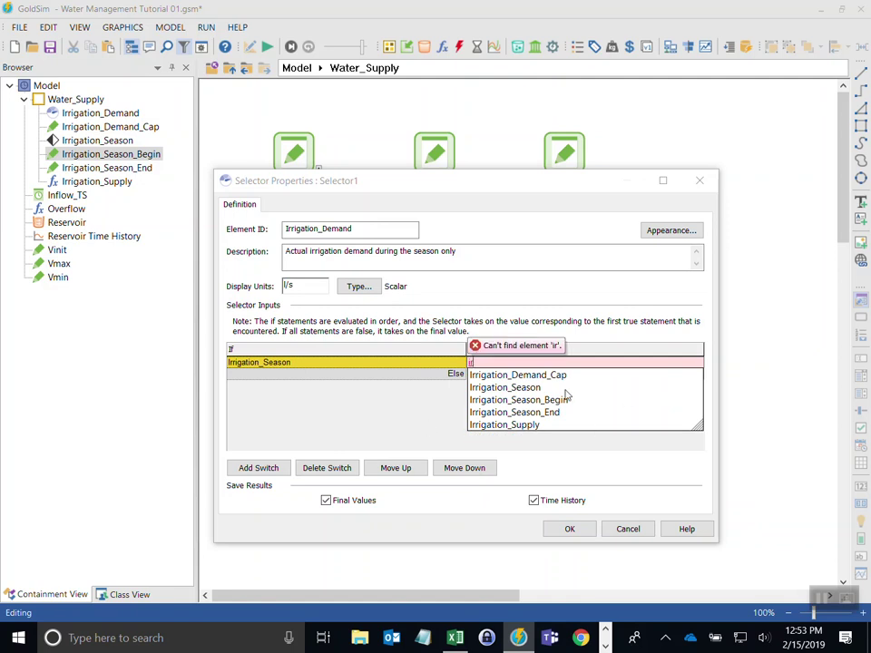
{"action": "left_click", "coordinate": [535, 375]}
{"action": "left_click", "coordinate": [489, 407]}
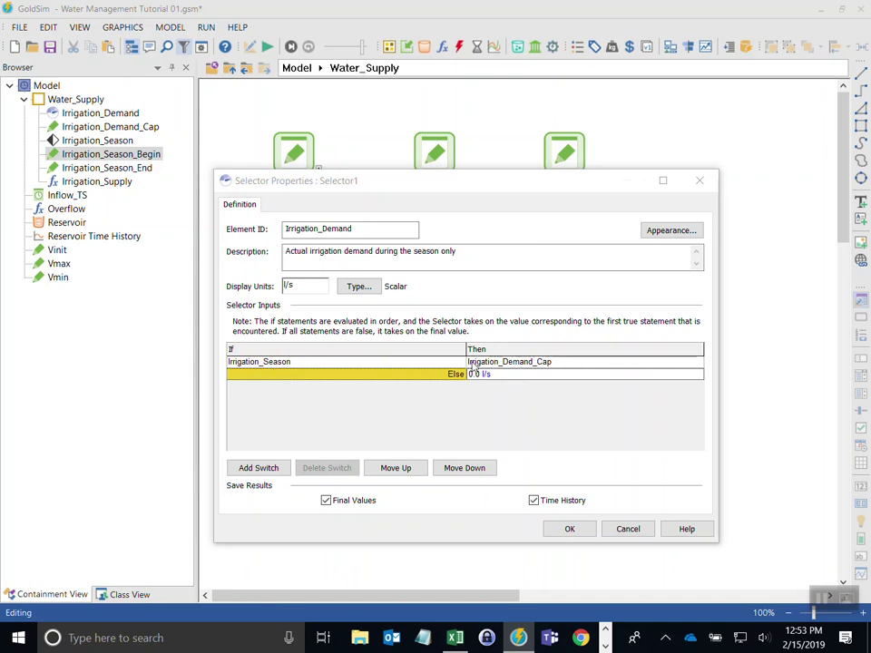
{"action": "left_click", "coordinate": [562, 363]}
{"action": "left_click", "coordinate": [575, 532]}
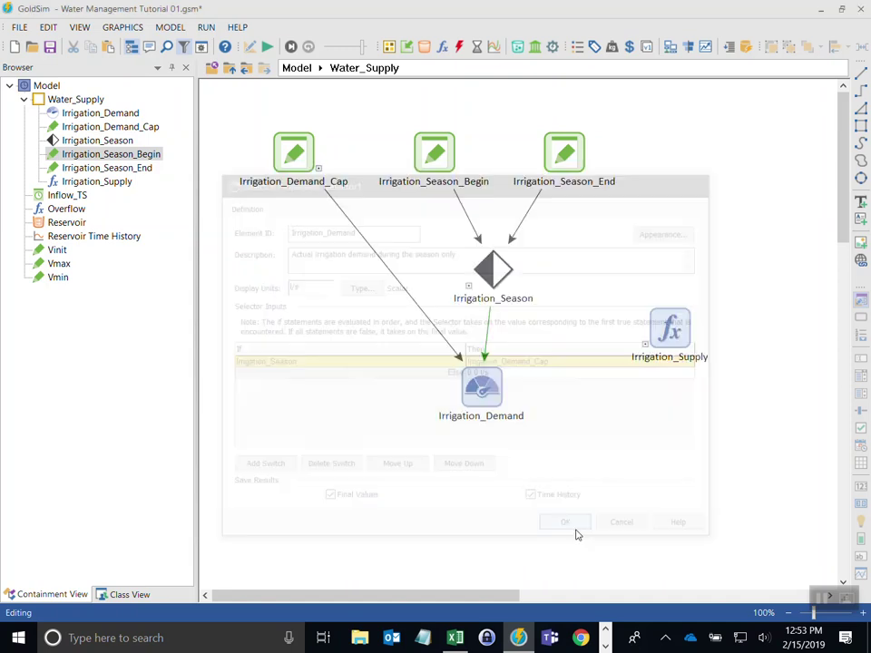
- Align Irrigation_Demand beneath Irrigation_Season with Irrigation_Demand_Cap beside it, and shift the whole linked group up and left
{"action": "mouse_move", "coordinate": [476, 395]}
{"action": "left_mouse_down"}
{"action": "mouse_move", "coordinate": [502, 403]}
{"action": "mouse_move", "coordinate": [493, 399]}
{"action": "left_mouse_up"}
{"action": "left_click_drag", "start_coordinate": [308, 168], "coordinate": [316, 410]}
{"action": "left_click_drag", "start_coordinate": [205, 90], "coordinate": [599, 449]}
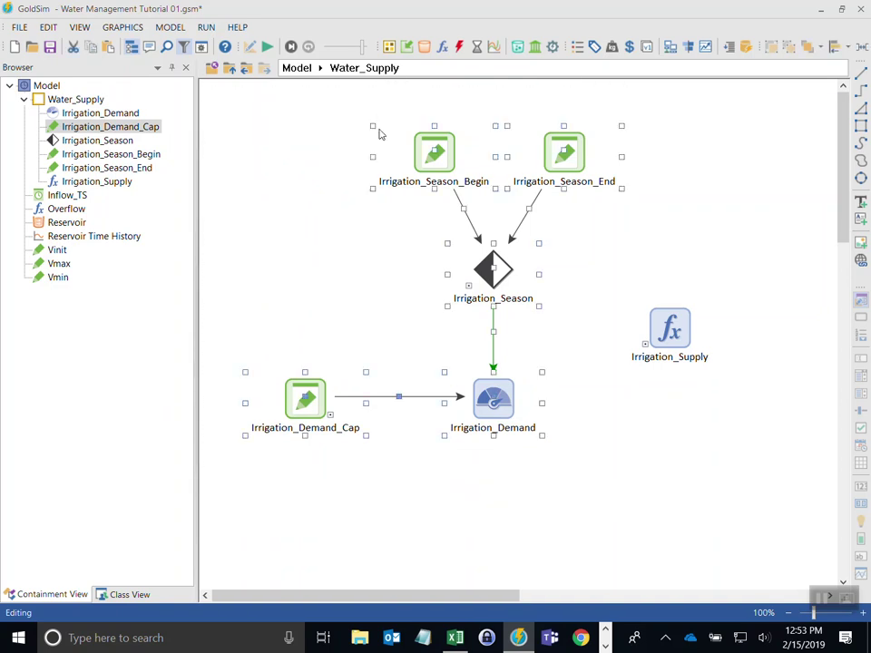
{"action": "left_click_drag", "start_coordinate": [418, 160], "coordinate": [373, 148]}
{"action": "left_click", "coordinate": [569, 426]}
- Move the Irrigation_Supply expression down into line with the Irrigation_Demand row
{"action": "left_click_drag", "start_coordinate": [649, 346], "coordinate": [661, 416]}
{"action": "left_click", "coordinate": [581, 463]}
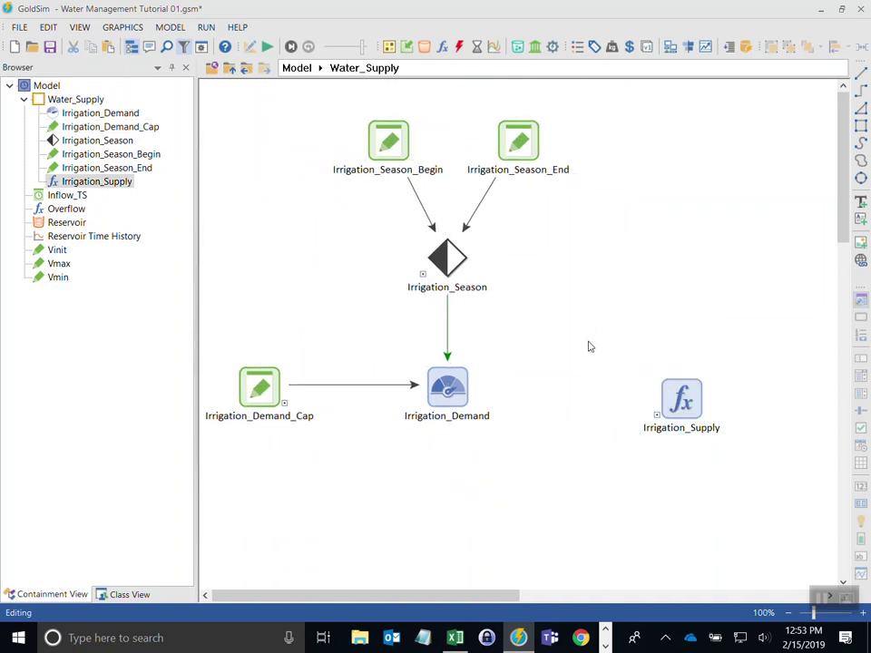
{"action": "left_click", "coordinate": [675, 396]}
{"action": "left_click_drag", "start_coordinate": [653, 412], "coordinate": [641, 399]}
{"action": "left_click", "coordinate": [390, 435]}
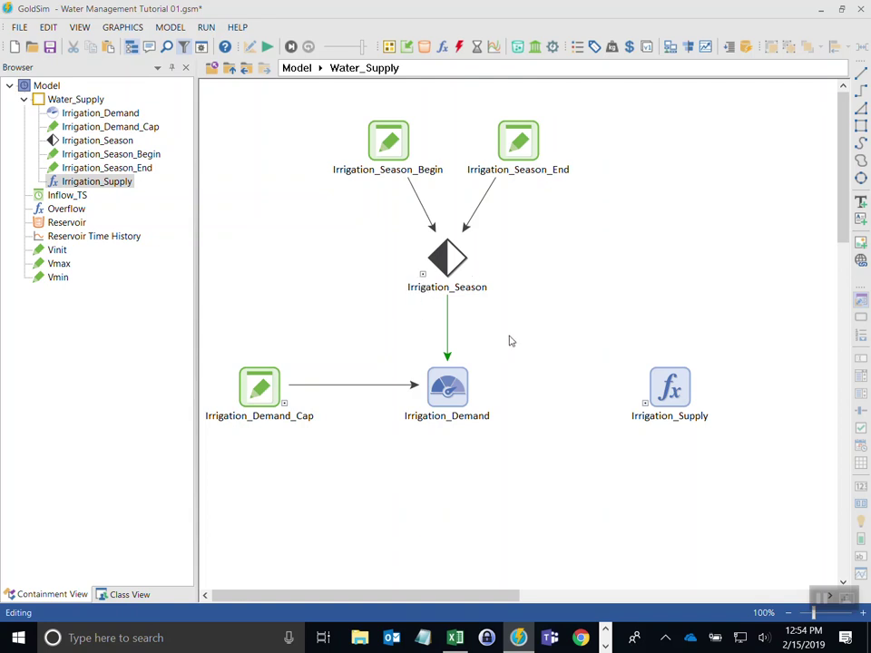
- Inspect the outputs of the Irrigation_Season status element
{"action": "mouse_move", "coordinate": [471, 277]}
{"action": "left_click", "coordinate": [471, 275]}
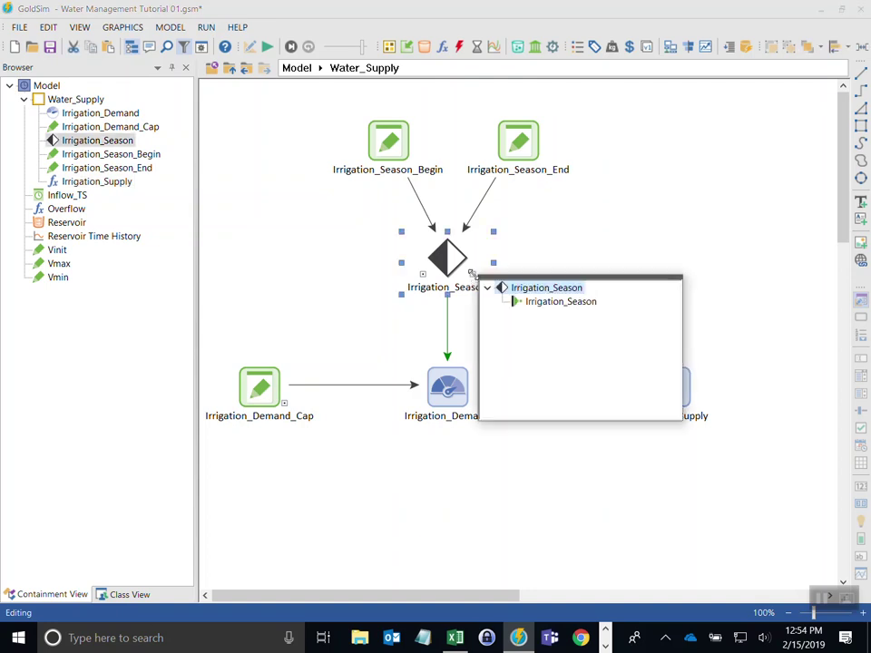
{"action": "left_click", "coordinate": [562, 236]}
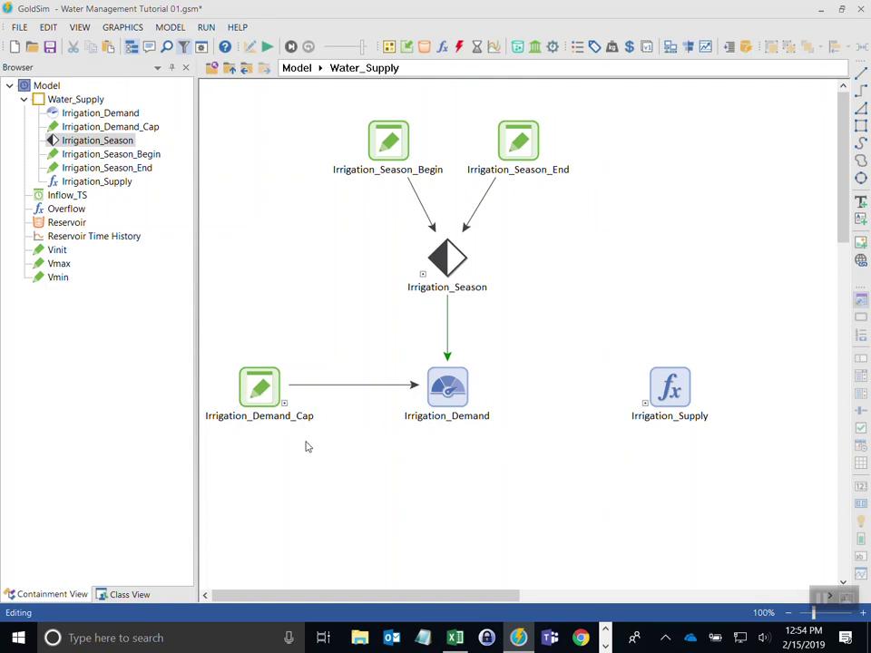
- Check which elements Irrigation_Demand_Cap affects and jump to the Reservoir from that list
{"action": "right_click", "coordinate": [259, 385]}
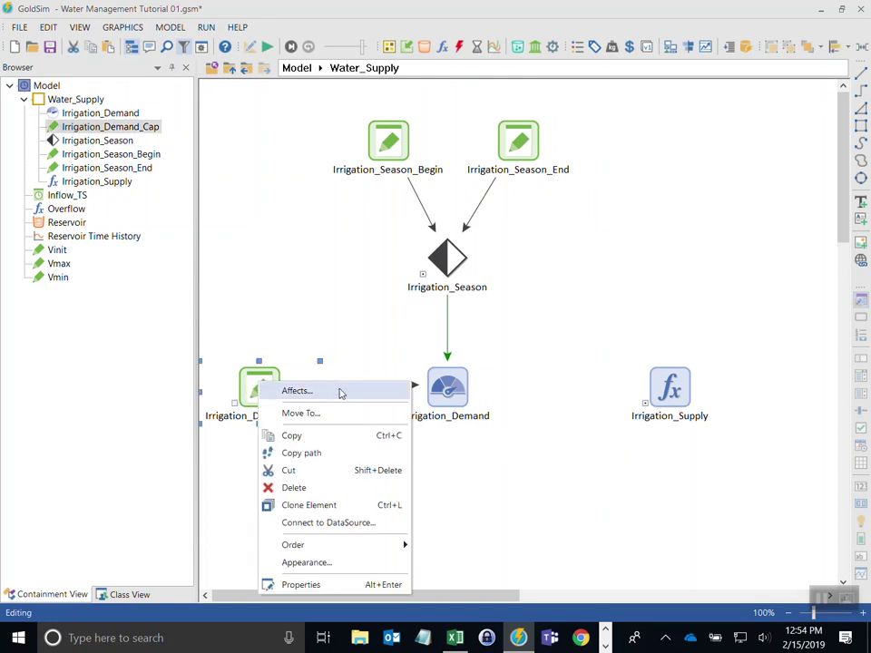
{"action": "left_click", "coordinate": [340, 392]}
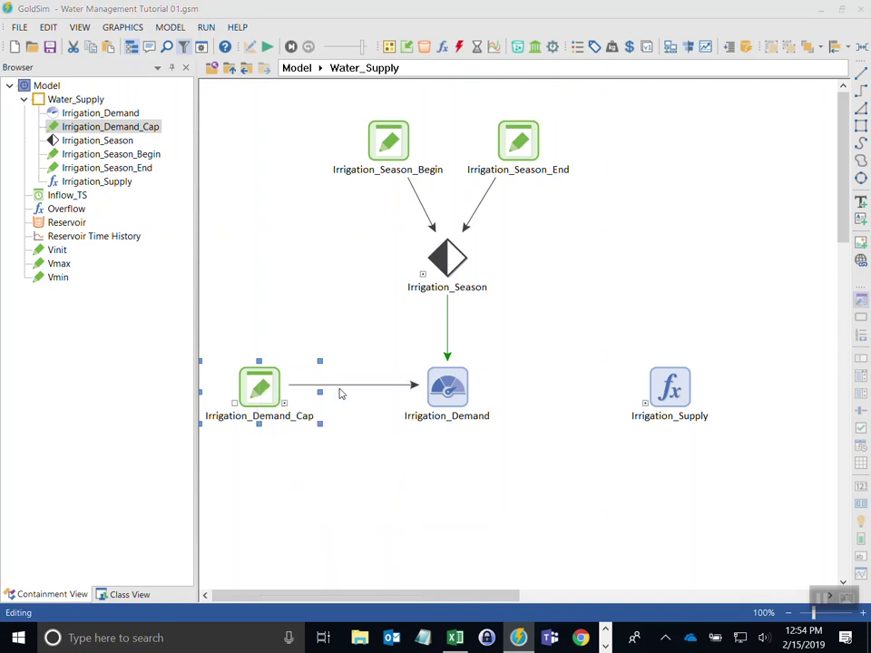
{"action": "left_click_drag", "start_coordinate": [388, 172], "coordinate": [610, 159]}
{"action": "mouse_move", "coordinate": [574, 214]}
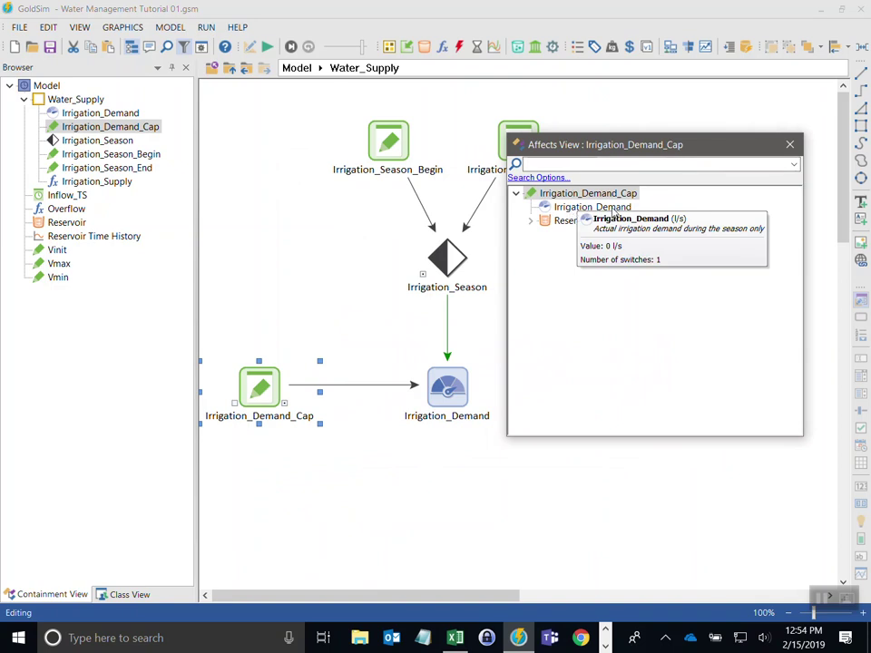
{"action": "double_click", "coordinate": [566, 222]}
{"action": "left_click", "coordinate": [789, 144]}
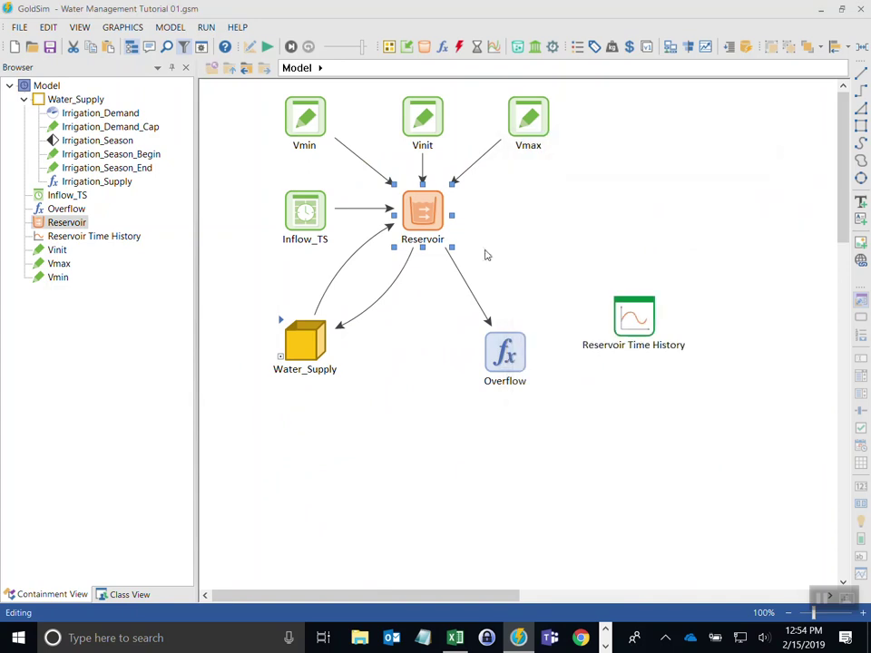
- Change the Reservoir's Irrigation outflow request to Irrigation_Demand and accept the pool properties
{"action": "double_click", "coordinate": [416, 209]}
{"action": "left_click_drag", "start_coordinate": [409, 160], "coordinate": [632, 177]}
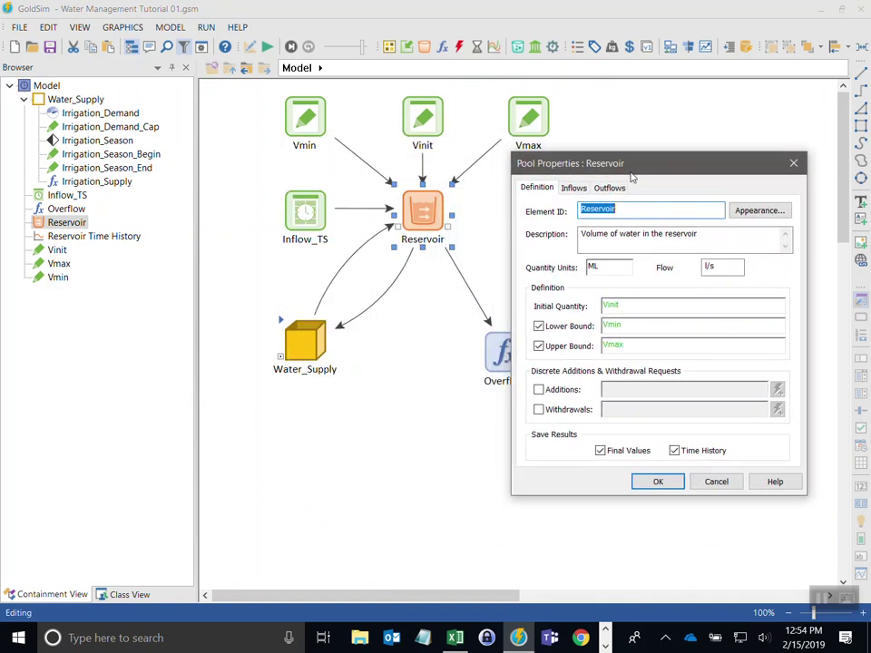
{"action": "left_click", "coordinate": [610, 188]}
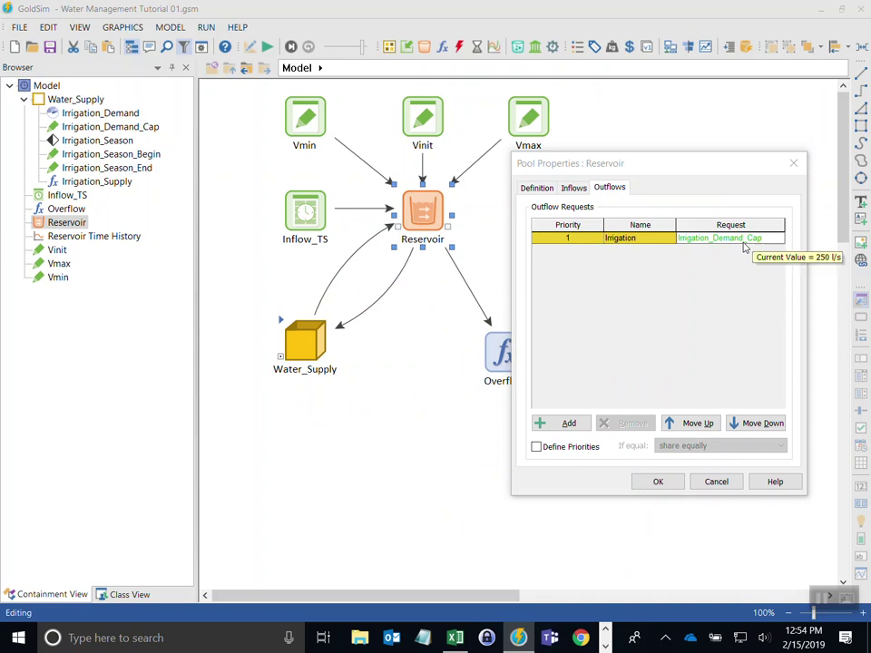
{"action": "mouse_move", "coordinate": [763, 239]}
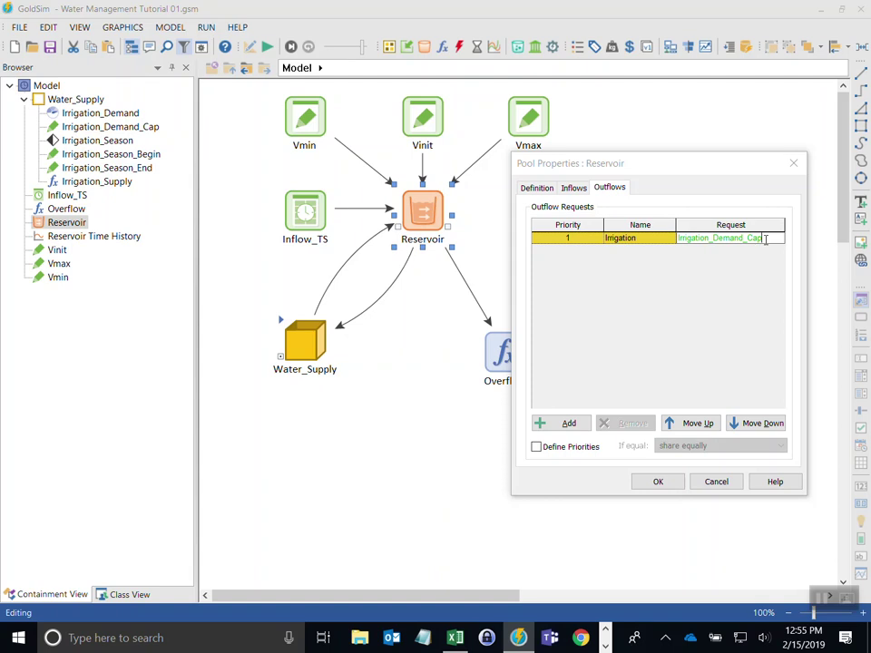
{"action": "key", "text": "BackSpace"}
{"action": "key", "text": "BackSpace"}
{"action": "key", "text": "BackSpace"}
{"action": "key", "text": "BackSpace"}
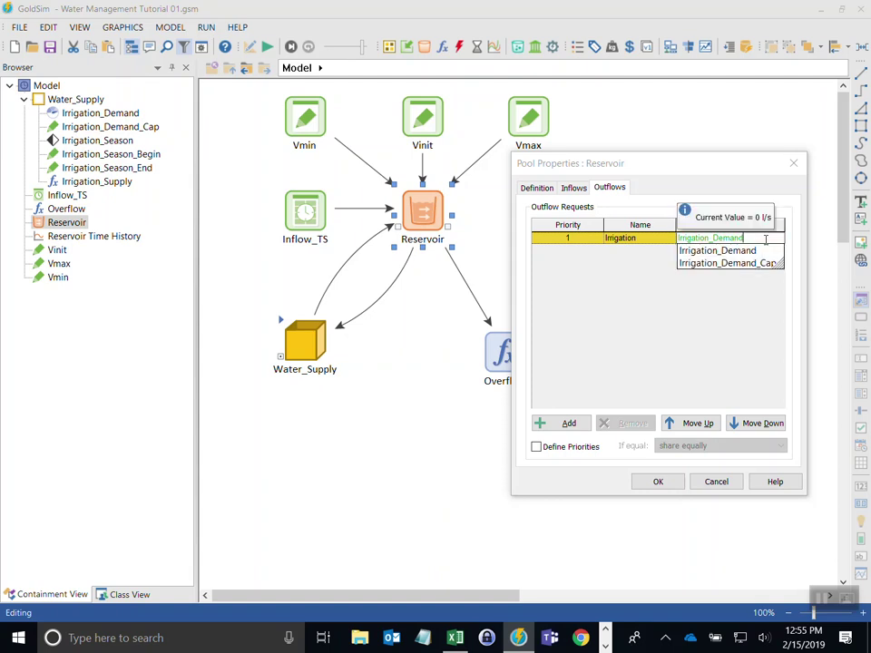
{"action": "left_click", "coordinate": [651, 310]}
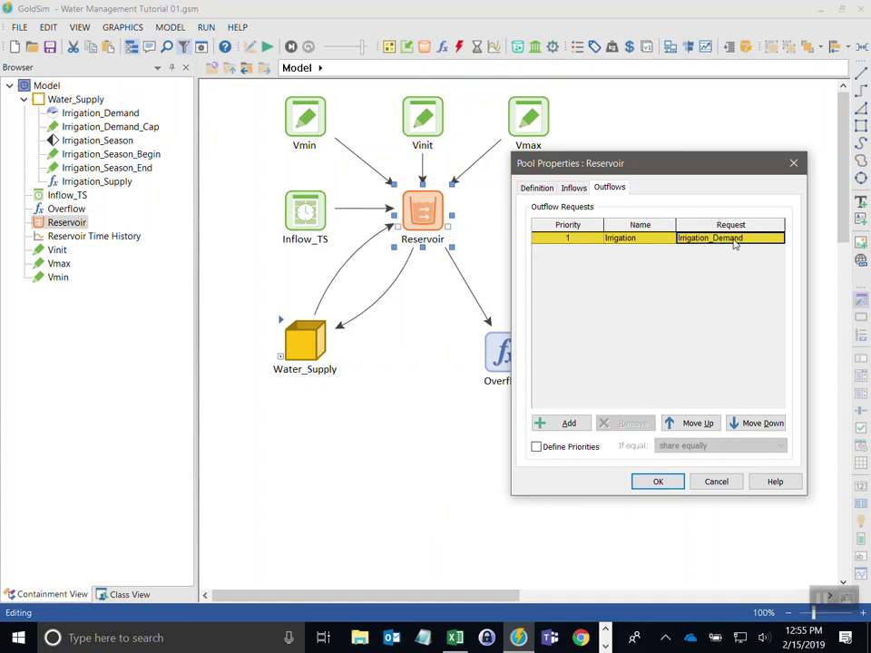
{"action": "left_click", "coordinate": [659, 481]}
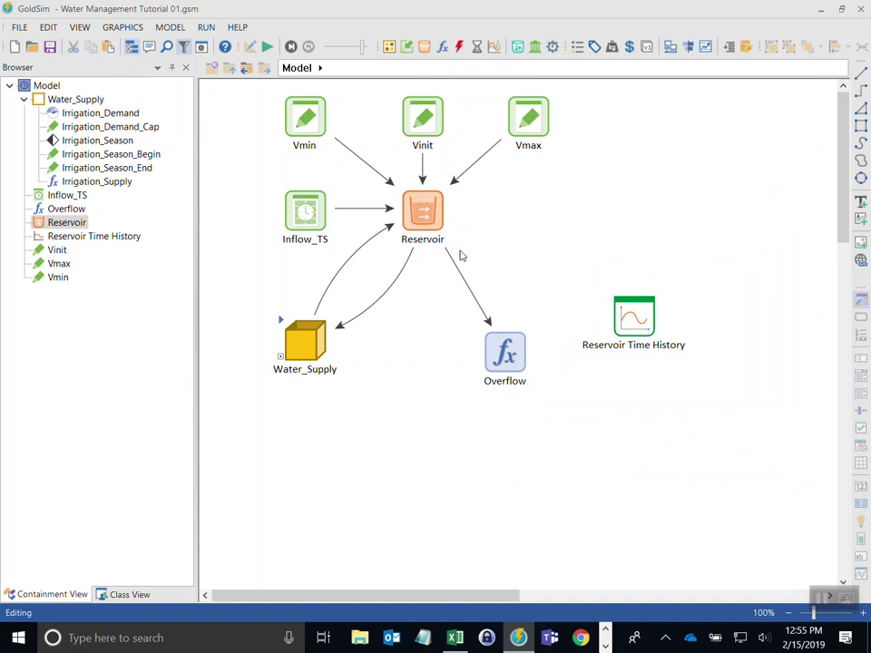
- Open the Water_Supply container and review how Irrigation_Demand_Cap and Irrigation_Season feed the Irrigation_Demand selector
{"action": "left_click", "coordinate": [278, 324]}
{"action": "double_click", "coordinate": [278, 323]}
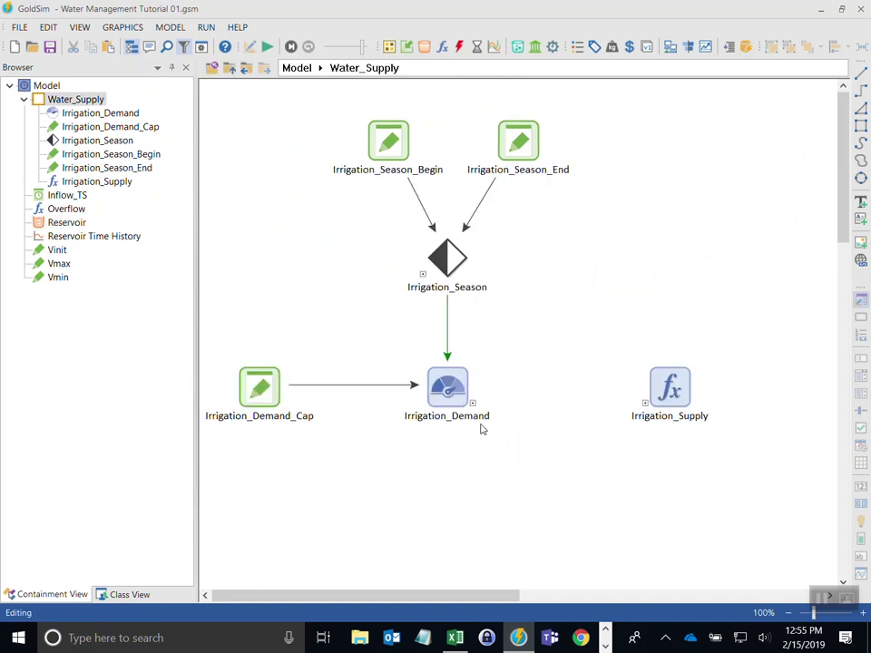
{"action": "mouse_move", "coordinate": [474, 412]}
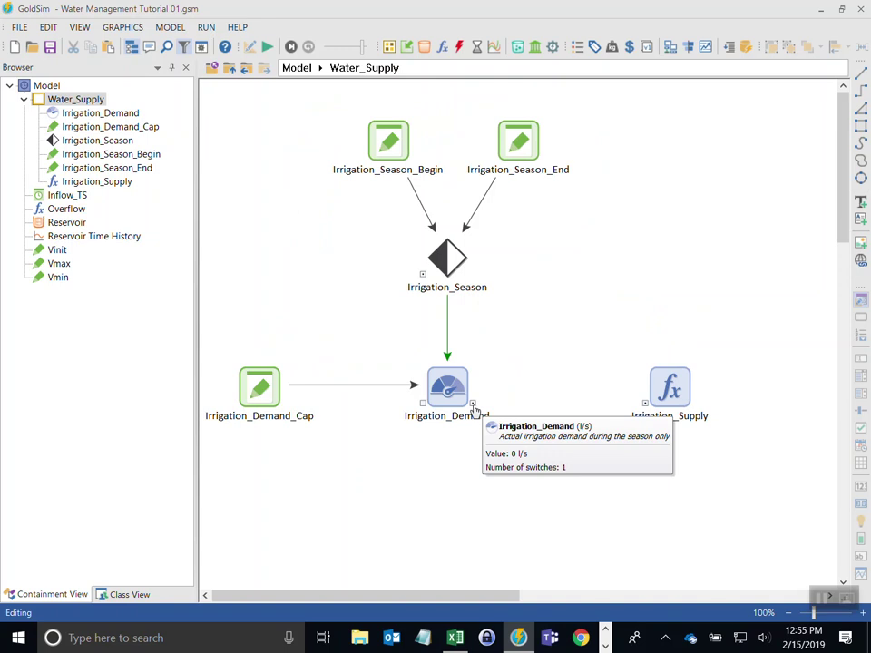
{"action": "left_click", "coordinate": [256, 379]}
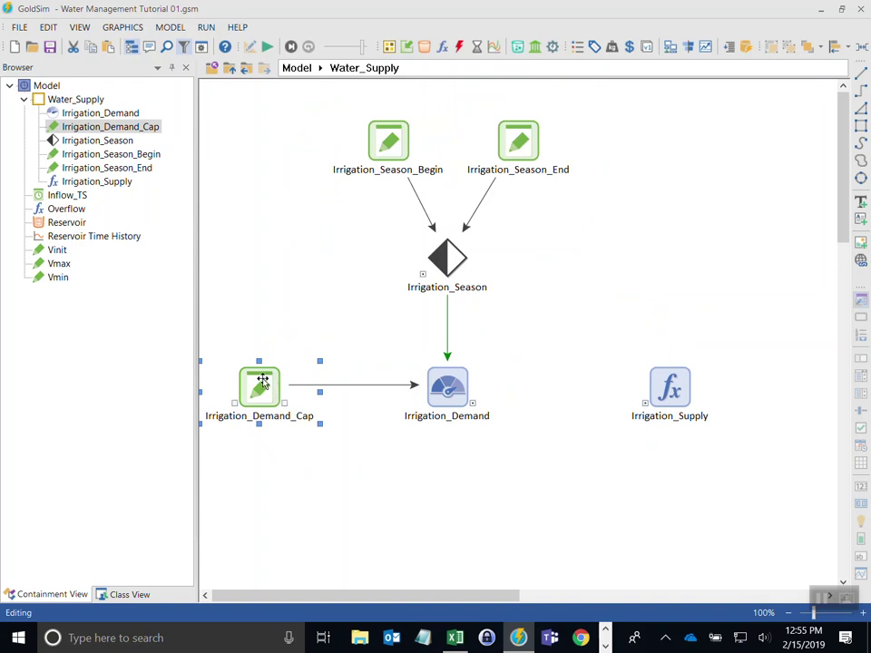
{"action": "left_click", "coordinate": [448, 390]}
{"action": "left_click", "coordinate": [483, 501]}
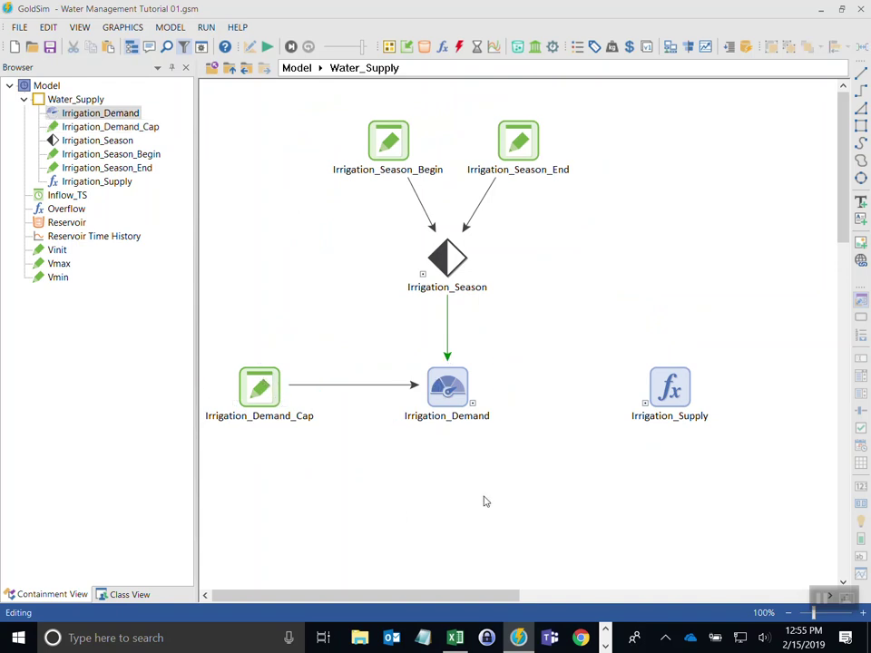
- Return to the top model level and move the Overflow expression up into line with the Water_Supply container
{"action": "left_click", "coordinate": [230, 72]}
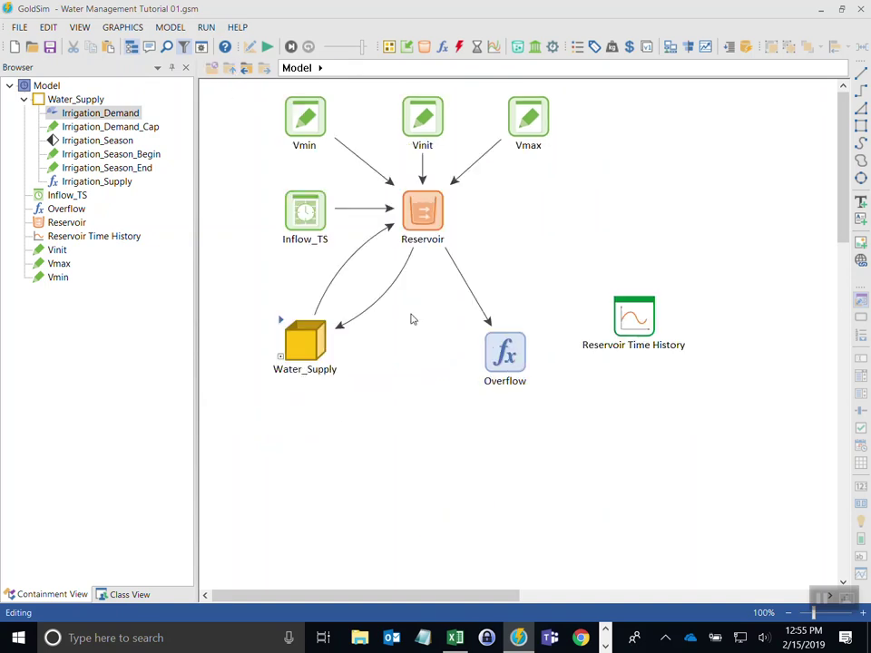
{"action": "left_click", "coordinate": [505, 360]}
{"action": "left_click", "coordinate": [617, 534]}
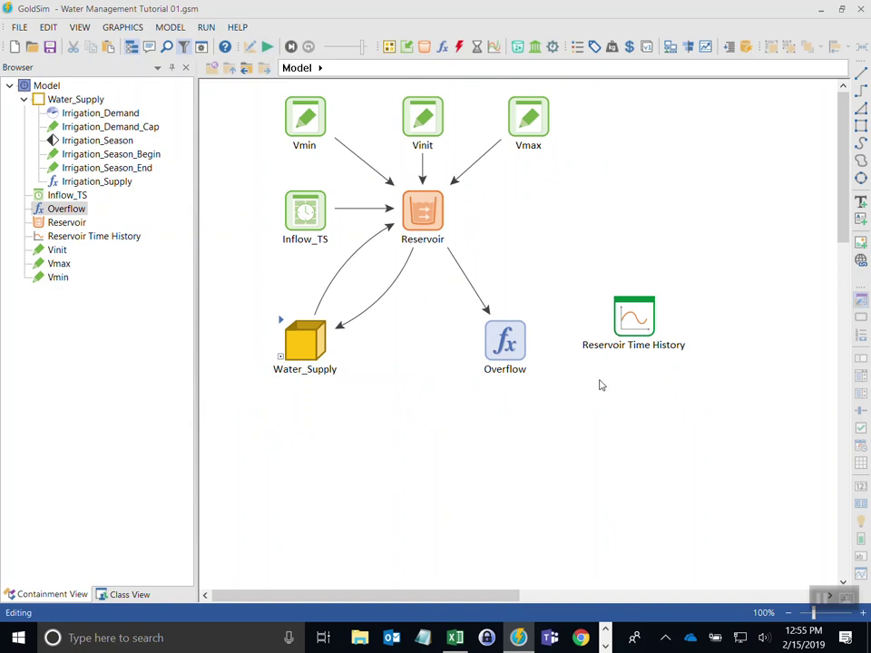
- Review the results listed in the Reservoir Time History element's properties and close them without changes
{"action": "mouse_move", "coordinate": [622, 323]}
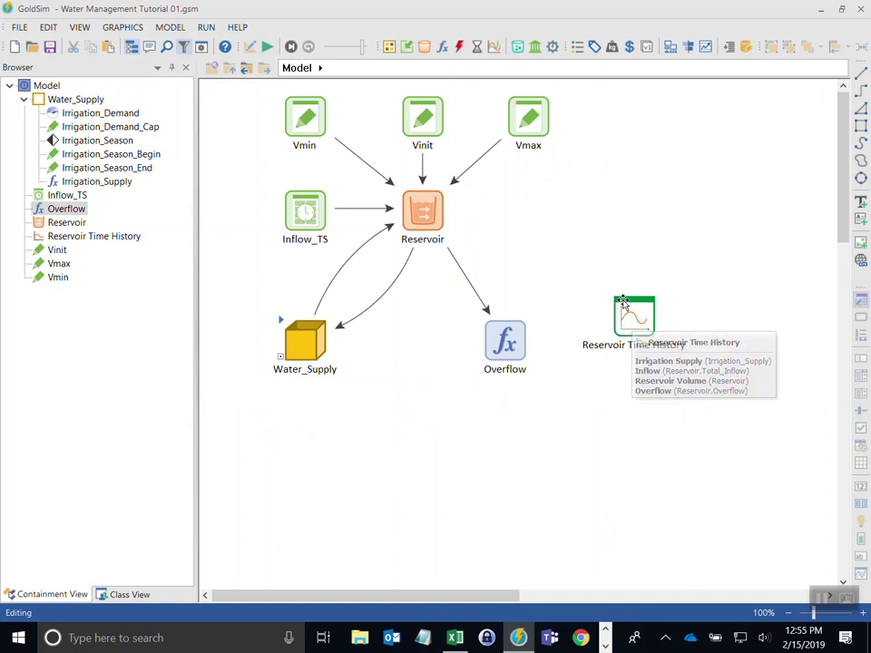
{"action": "double_click", "coordinate": [623, 311]}
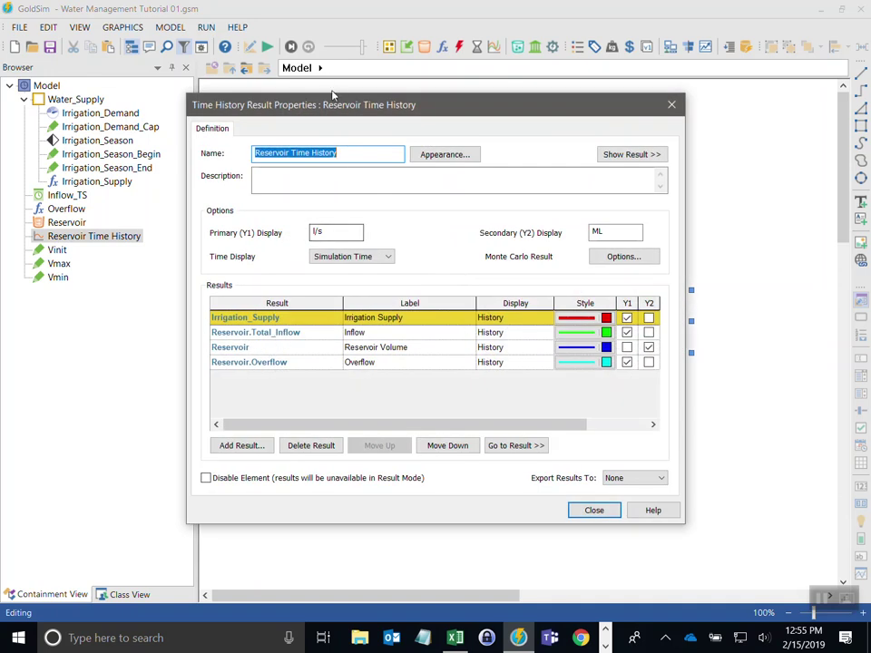
{"action": "mouse_move", "coordinate": [240, 334]}
{"action": "left_click_drag", "start_coordinate": [338, 109], "coordinate": [384, 107]}
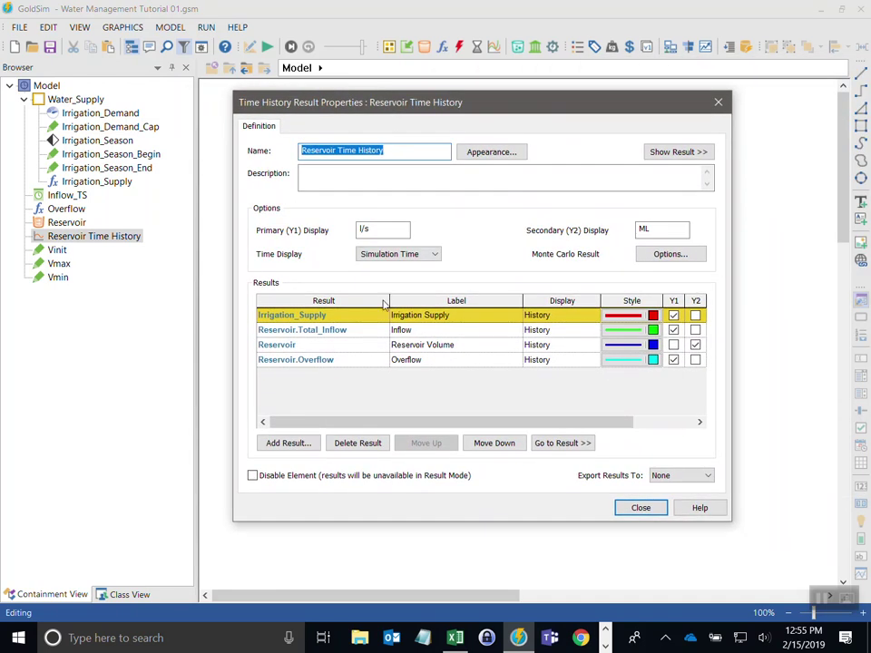
{"action": "left_click", "coordinate": [640, 508]}
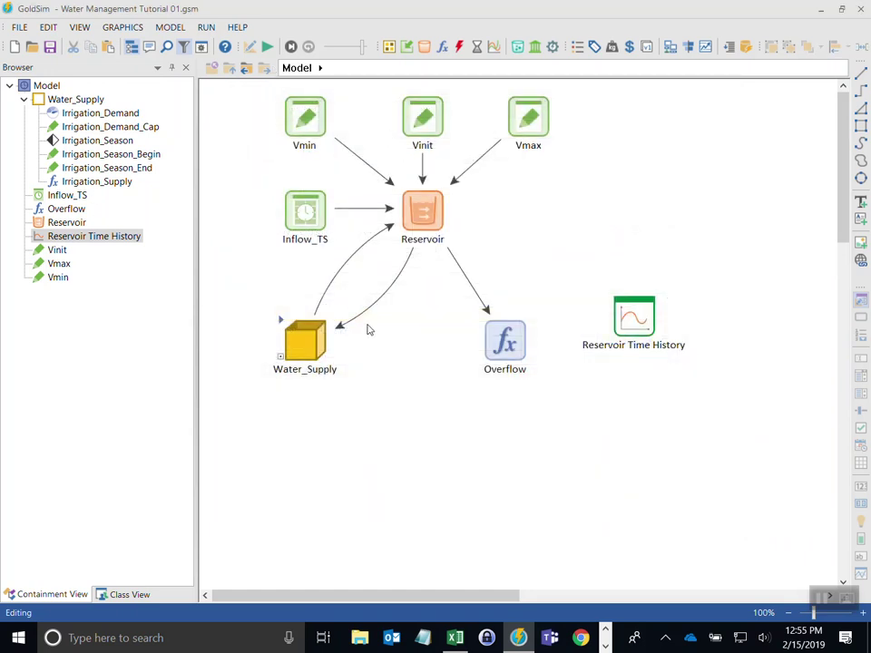
- Set the reservoir's initial volume Vinit to 11700 ML and accept the data properties
{"action": "left_click", "coordinate": [420, 132]}
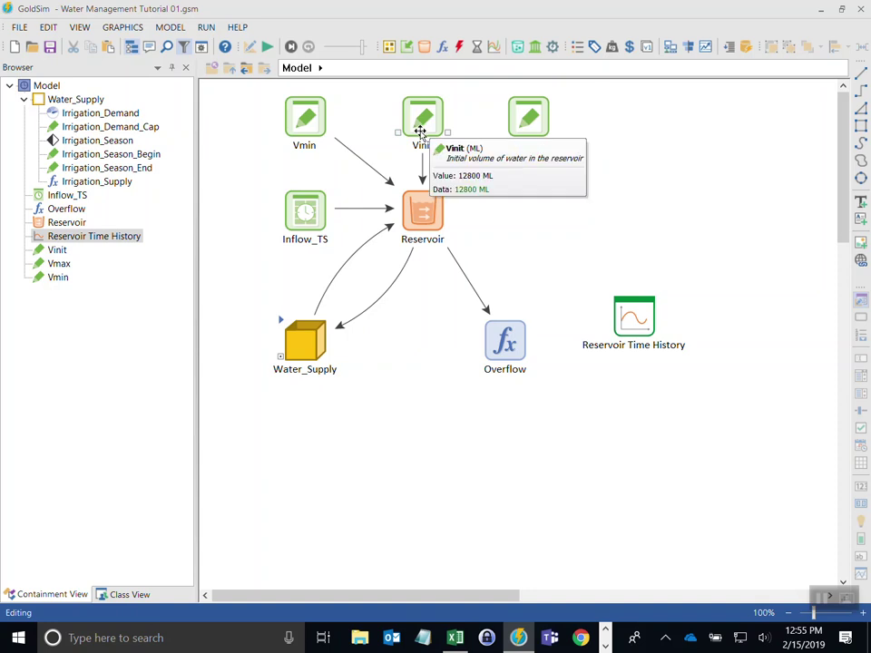
{"action": "double_click", "coordinate": [420, 131]}
{"action": "left_click_drag", "start_coordinate": [408, 156], "coordinate": [431, 186]}
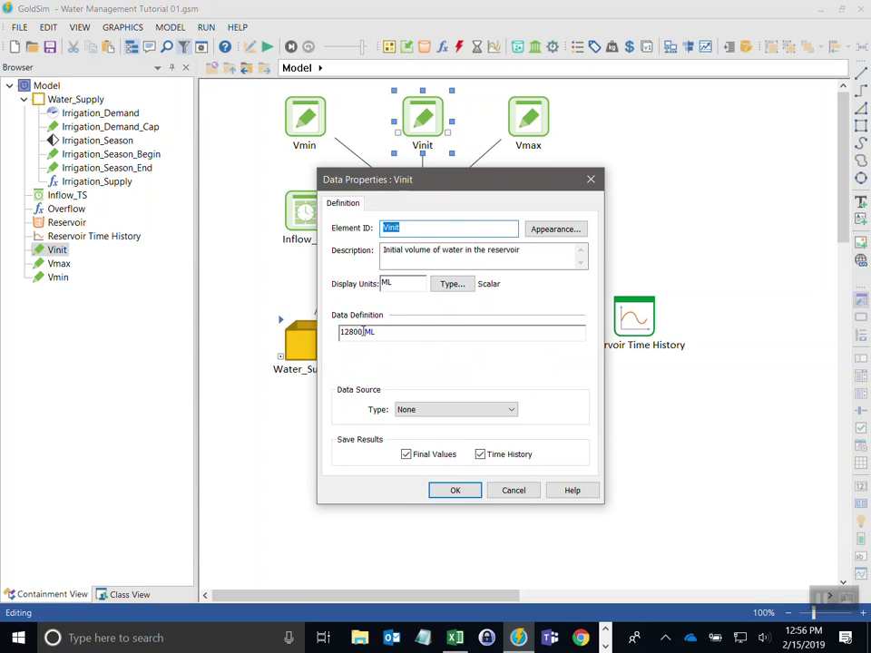
{"action": "left_click_drag", "start_coordinate": [363, 332], "coordinate": [329, 330]}
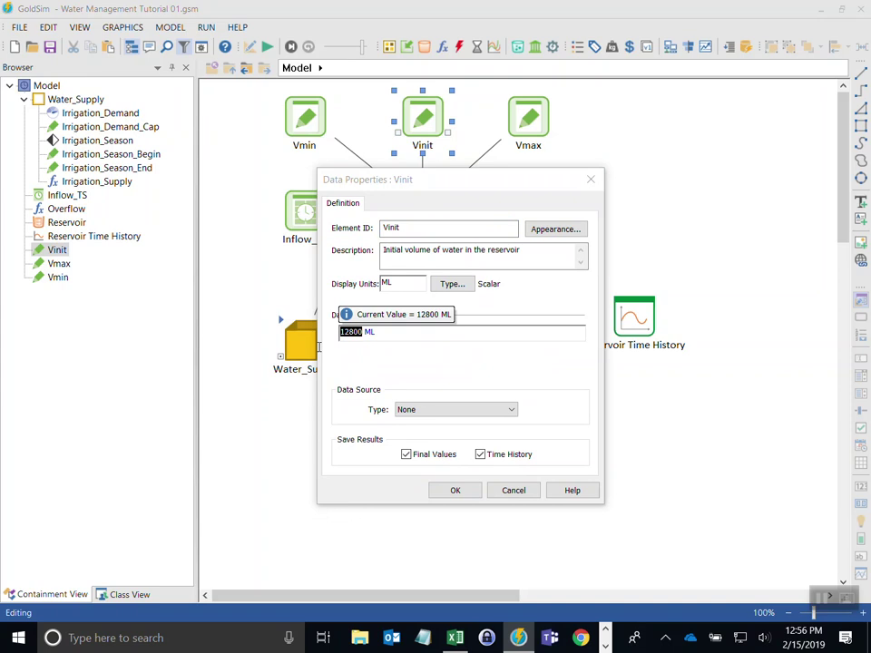
{"action": "type", "text": "117"}
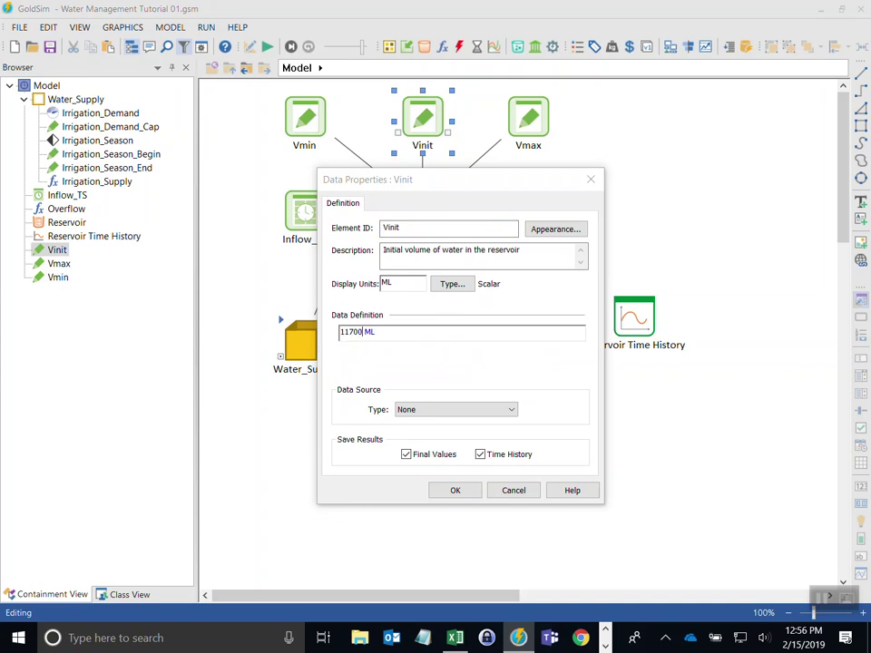
{"action": "left_click", "coordinate": [452, 489]}
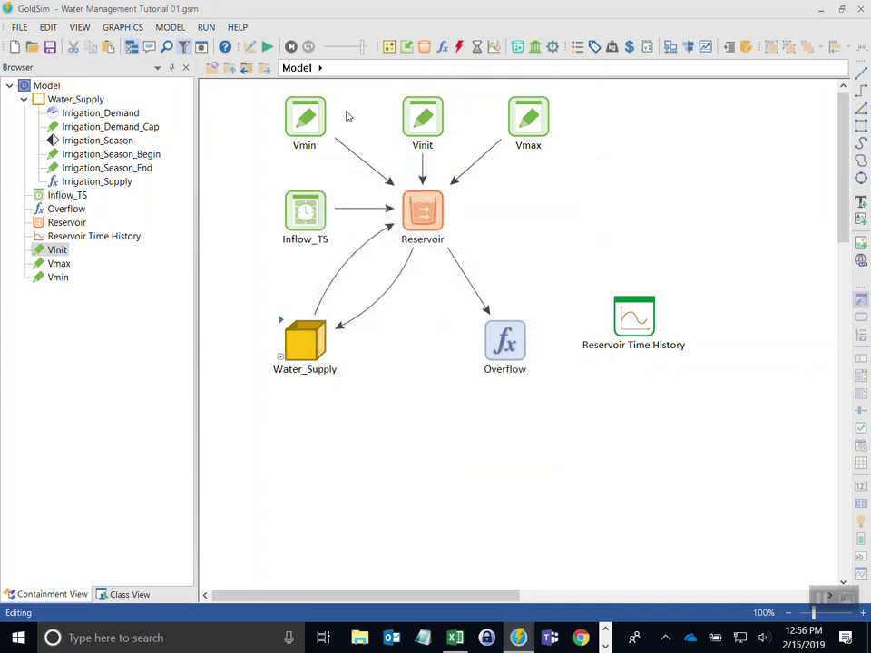
- Run the simulation and display the Reservoir Time History chart to examine inflow, overflow, volume and irrigation supply
{"action": "left_click", "coordinate": [266, 46]}
{"action": "left_click", "coordinate": [461, 347]}
{"action": "double_click", "coordinate": [94, 235]}
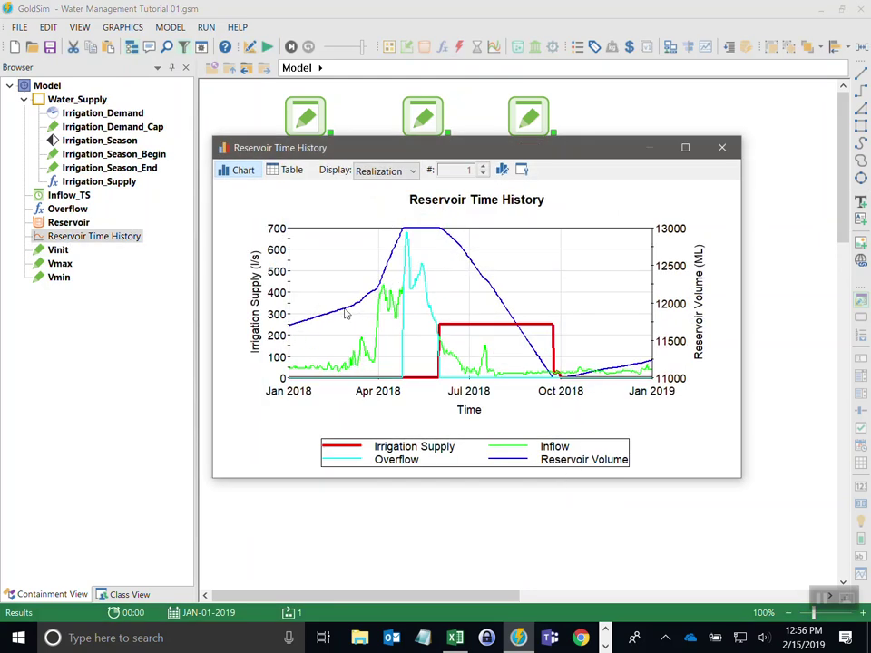
{"action": "mouse_move", "coordinate": [365, 305]}
{"action": "mouse_move", "coordinate": [373, 382]}
{"action": "mouse_move", "coordinate": [433, 318]}
- Zoom the chart into mid-September to mid-October 2018 and read the Irrigation Supply curve around its drop
{"action": "left_click_drag", "start_coordinate": [544, 317], "coordinate": [577, 385]}
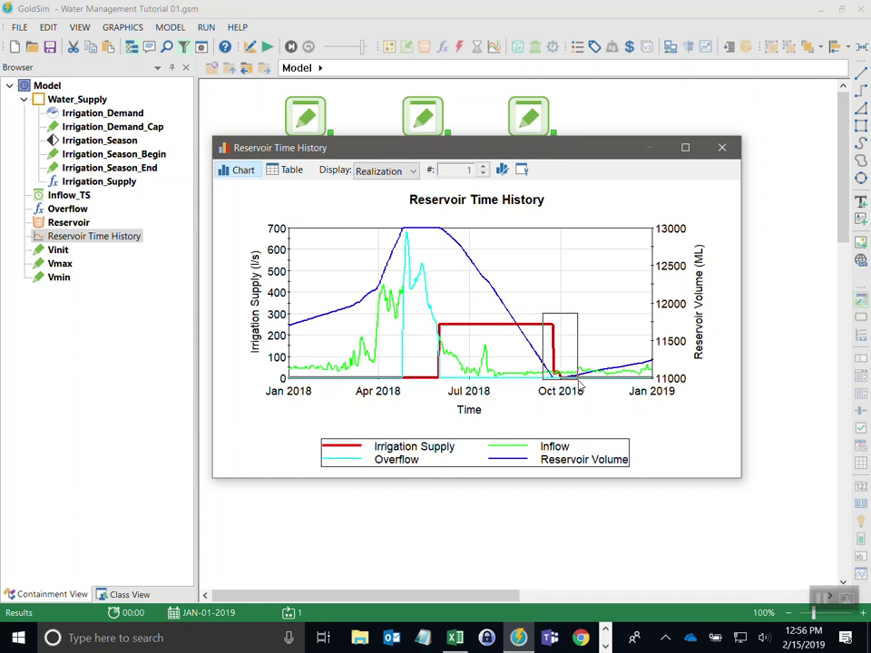
{"action": "left_click_drag", "start_coordinate": [578, 385], "coordinate": [579, 385]}
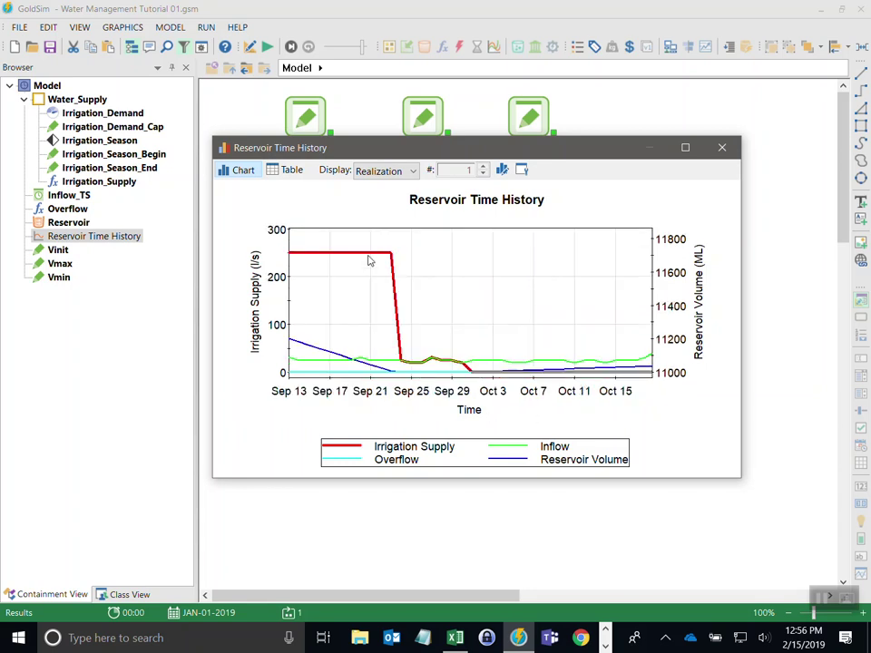
{"action": "mouse_move", "coordinate": [391, 257]}
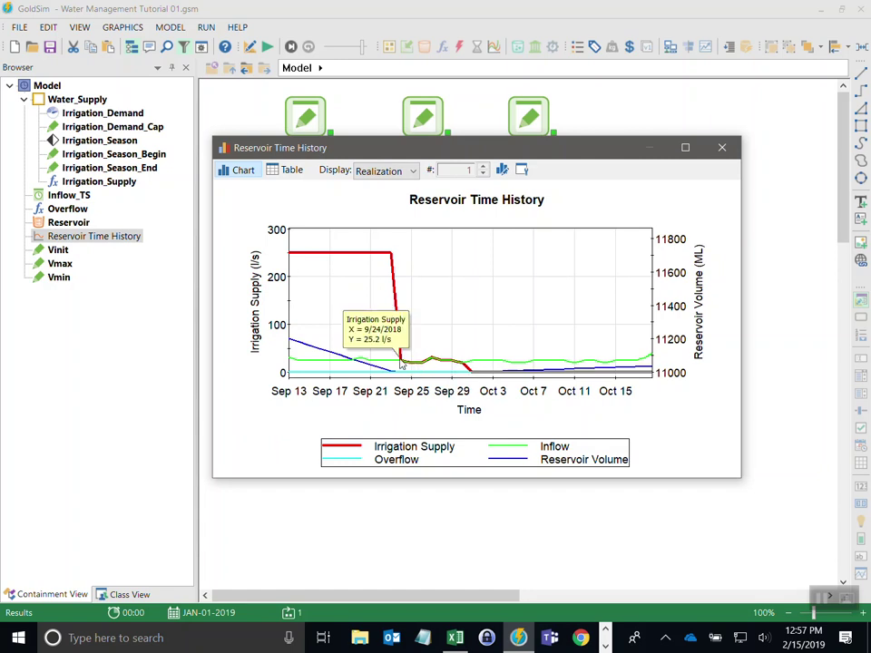
{"action": "mouse_move", "coordinate": [413, 365]}
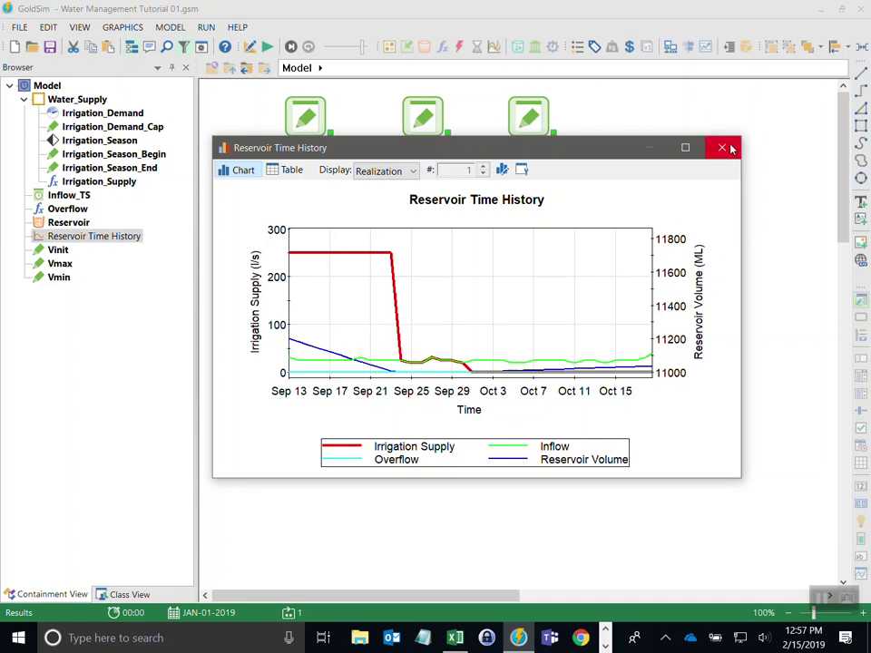
- Reset the chart scale to show the full year and shift the chart window slightly up toward the browser
{"action": "right_click", "coordinate": [458, 266]}
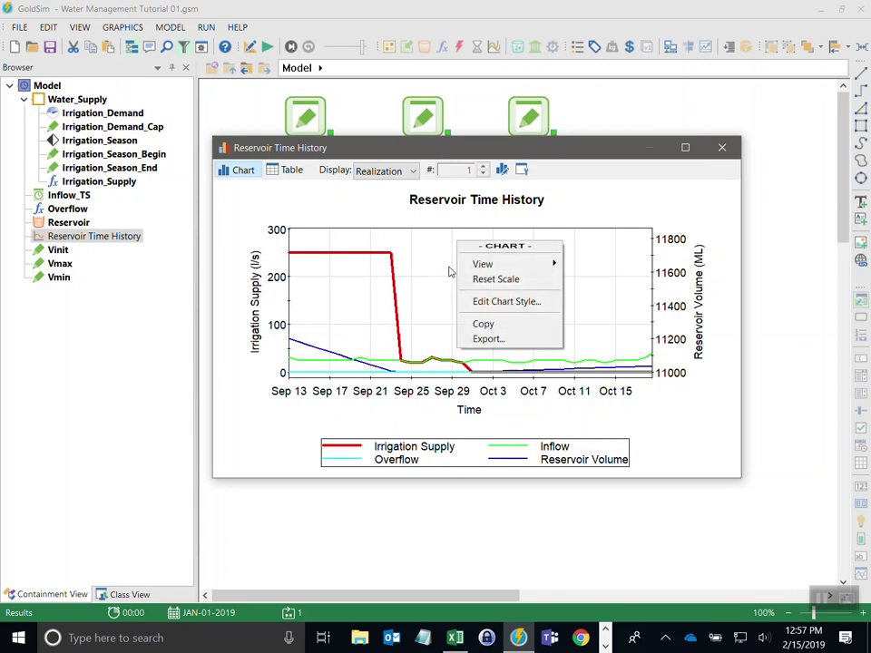
{"action": "left_click", "coordinate": [491, 278]}
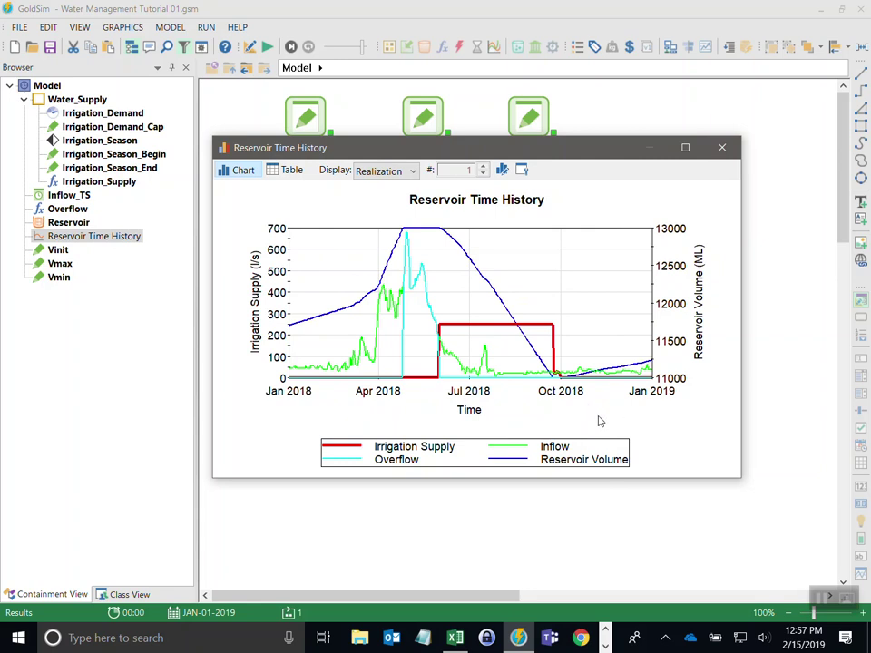
{"action": "mouse_move", "coordinate": [524, 152]}
{"action": "left_mouse_down"}
{"action": "mouse_move", "coordinate": [534, 189]}
{"action": "mouse_move", "coordinate": [513, 171]}
{"action": "mouse_move", "coordinate": [514, 149]}
{"action": "left_mouse_up"}
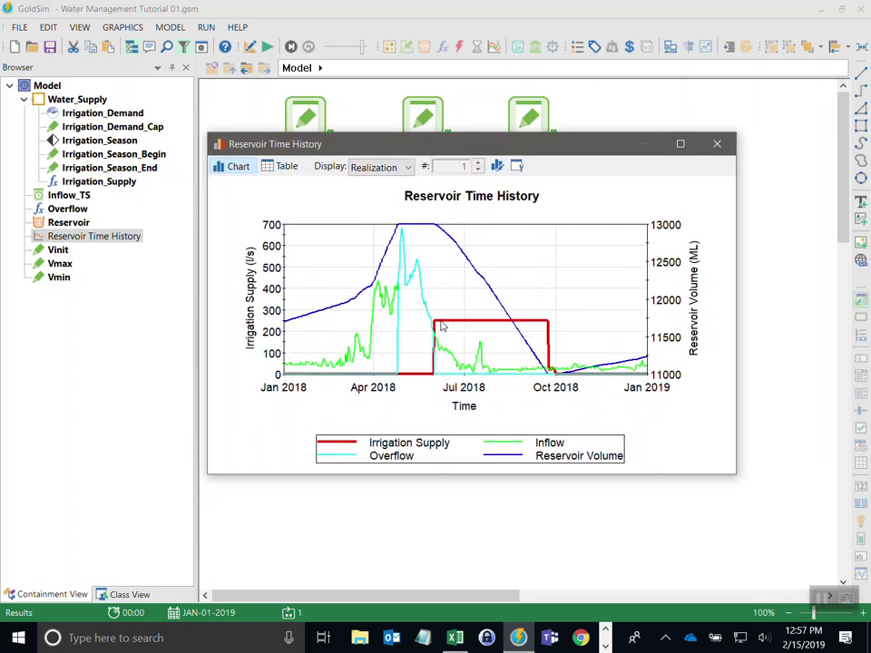
{"action": "mouse_move", "coordinate": [394, 145]}
{"action": "left_mouse_down"}
{"action": "mouse_move", "coordinate": [457, 155]}
{"action": "mouse_move", "coordinate": [385, 140]}
{"action": "left_mouse_up"}
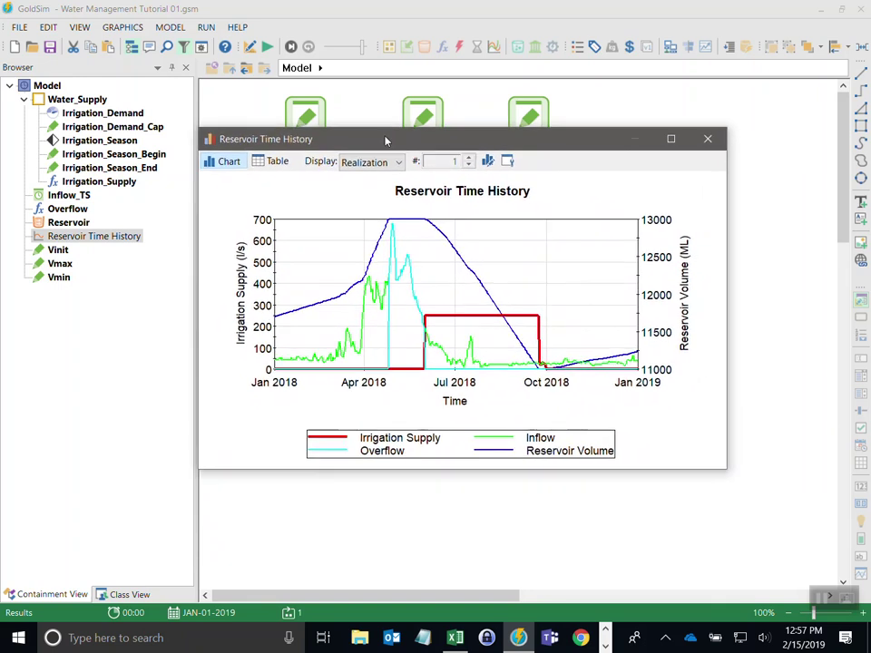